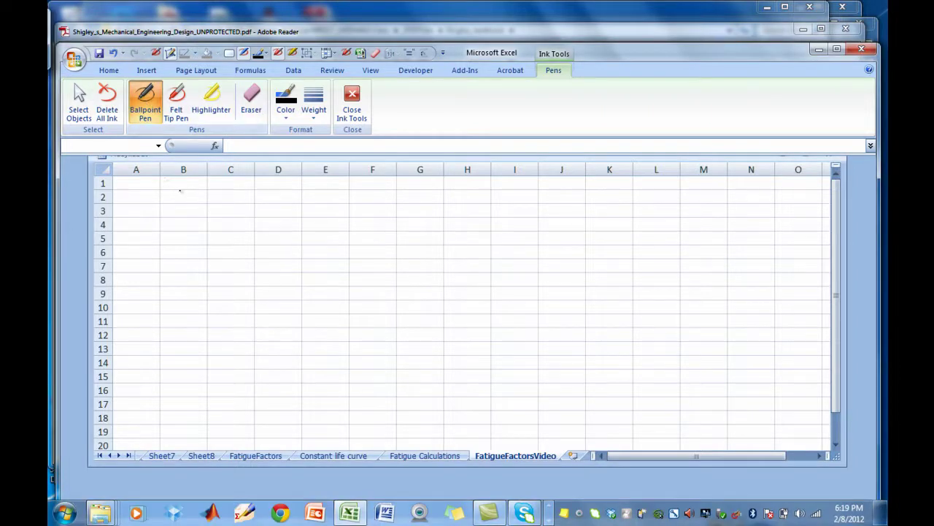
- With the Ballpoint Pen, ink 'Endurance Limit: Se' = stress under reversed bending conditions' on rows 2–4
mouse_move(186, 191)
left_mouse_down()
mouse_move(320, 193)
mouse_move(325, 201)
left_mouse_up()
mouse_move(319, 194)
left_mouse_down()
mouse_move(363, 194)
mouse_move(360, 203)
mouse_move(381, 207)
mouse_move(415, 194)
left_mouse_up()
mouse_move(406, 200)
left_mouse_down()
mouse_move(762, 194)
mouse_move(753, 209)
left_mouse_up()
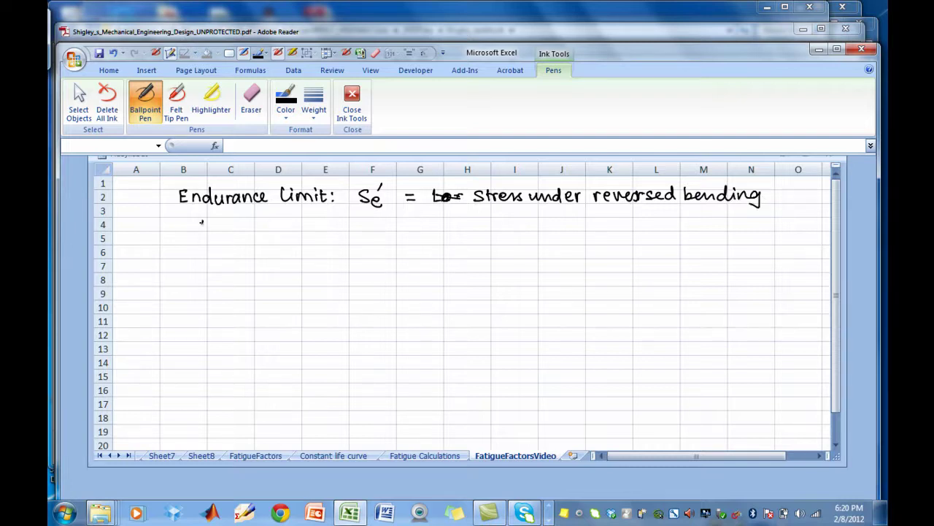
mouse_move(200, 221)
left_mouse_down()
mouse_move(229, 226)
mouse_move(260, 214)
mouse_move(296, 229)
left_mouse_up()
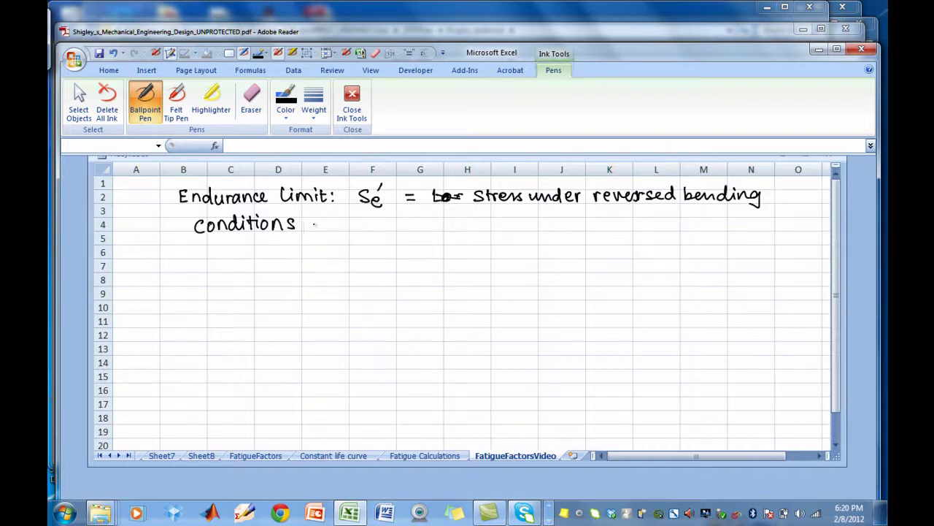
- Write that the ideal specimen lasts beyond 10^8 cycles, basically infinite for some materials
mouse_move(316, 219)
left_mouse_down()
mouse_move(479, 229)
mouse_move(537, 218)
mouse_move(560, 232)
mouse_move(673, 219)
mouse_move(740, 226)
mouse_move(774, 213)
mouse_move(793, 232)
mouse_move(821, 225)
left_mouse_up()
mouse_move(223, 247)
left_mouse_down()
mouse_move(215, 257)
mouse_move(359, 248)
mouse_move(390, 255)
mouse_move(356, 247)
mouse_move(403, 254)
left_mouse_up()
left_click_drag(771, 208, 774, 216)
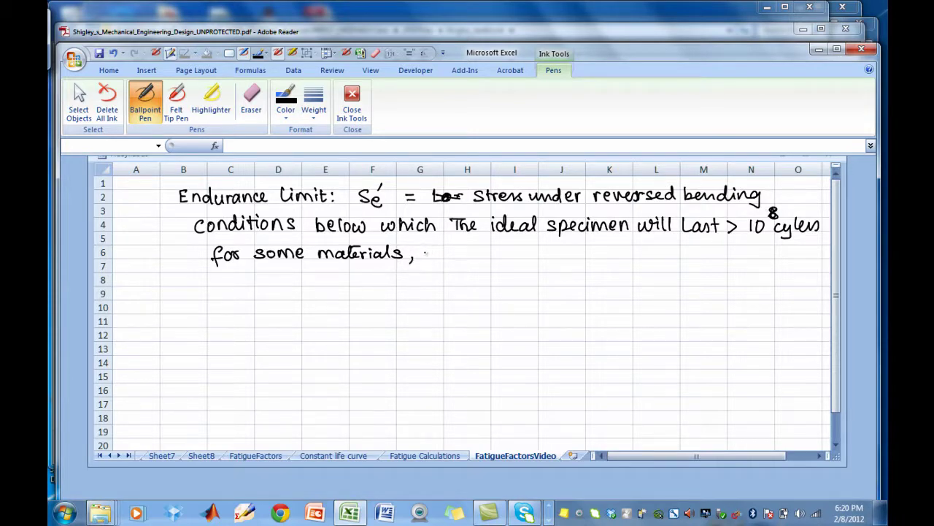
mouse_move(428, 255)
left_mouse_down()
mouse_move(584, 248)
mouse_move(597, 257)
mouse_move(614, 245)
mouse_move(619, 270)
mouse_move(634, 255)
mouse_move(689, 257)
mouse_move(708, 246)
mouse_move(795, 256)
mouse_move(806, 252)
mouse_move(747, 238)
mouse_move(822, 238)
left_mouse_up()
- Add 'Al' after reversed bending, then check Sheet7's S-N curves and return to FatigueFactorsVideo
left_click_drag(778, 201, 791, 198)
left_click_drag(794, 199, 802, 200)
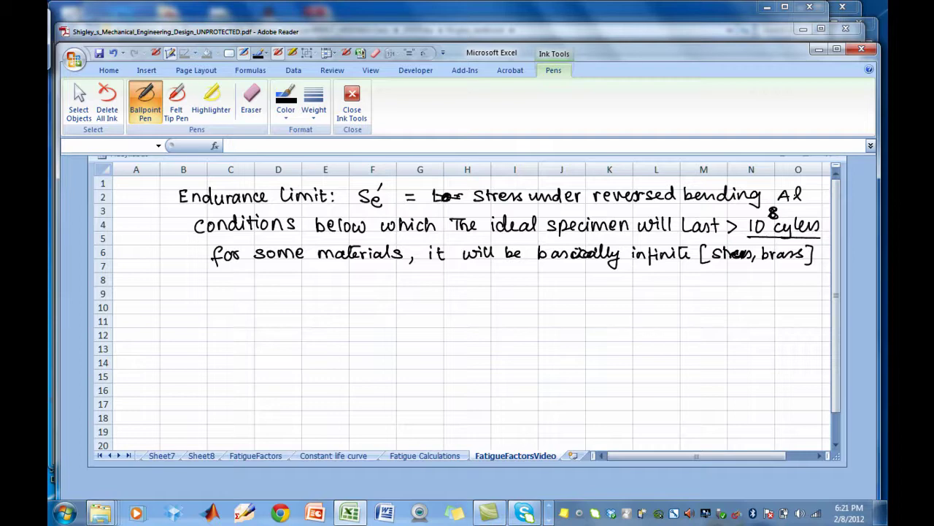
left_click(161, 455)
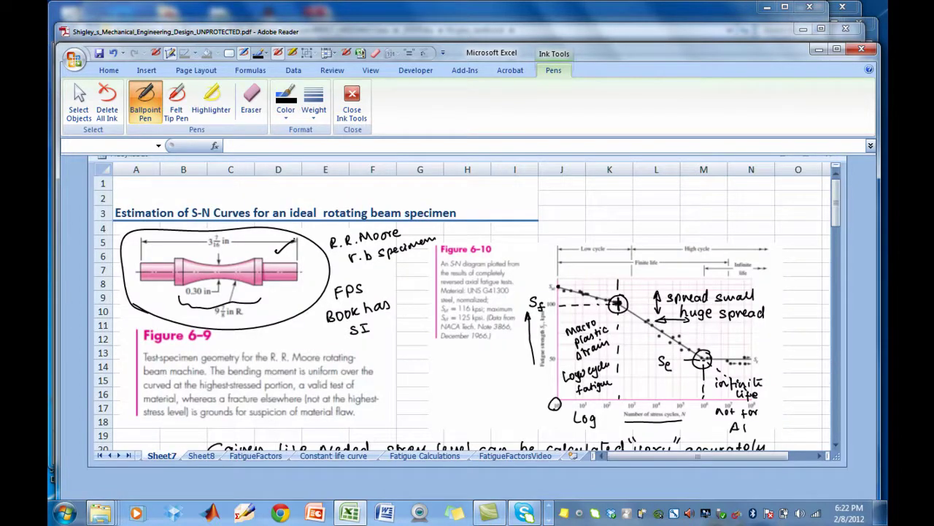
left_click(524, 456)
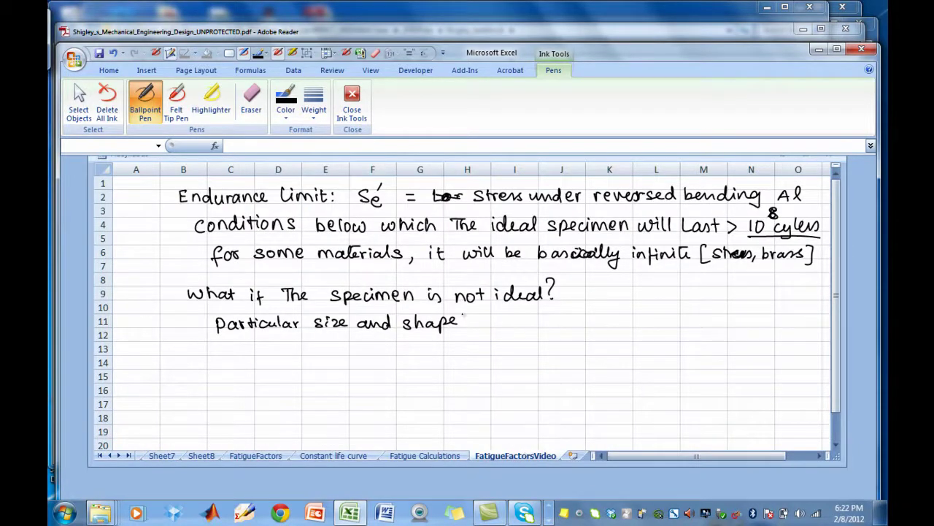
- Finish the question and write 'rr. specimen' on row 11
mouse_move(468, 313)
left_mouse_down()
mouse_move(472, 327)
mouse_move(617, 324)
left_mouse_up()
left_click(526, 327)
left_click(622, 327)
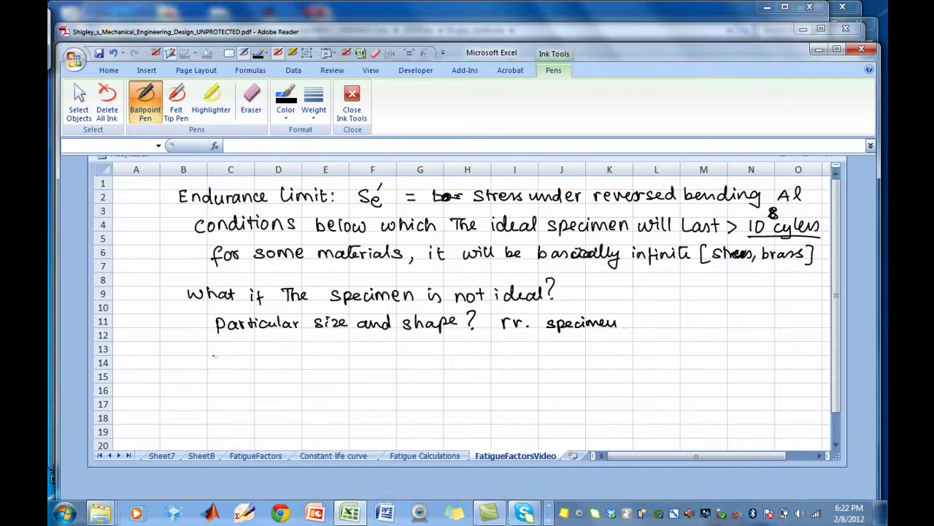
- Write 'we adjust Se' for non-ideality' on row 14
mouse_move(219, 358)
left_mouse_down()
mouse_move(229, 367)
mouse_move(234, 358)
left_mouse_up()
mouse_move(236, 362)
left_mouse_down()
mouse_move(359, 367)
mouse_move(359, 355)
mouse_move(514, 365)
mouse_move(521, 353)
mouse_move(533, 371)
mouse_move(530, 356)
left_mouse_up()
left_click(540, 365)
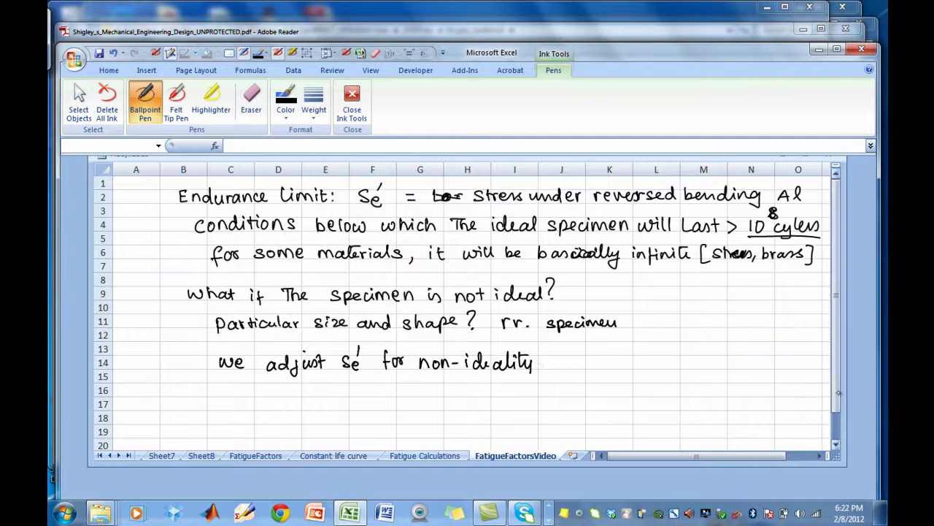
- Scroll down and write an underlined '1. surface finish:' on row 17
left_click_drag(837, 369, 837, 398)
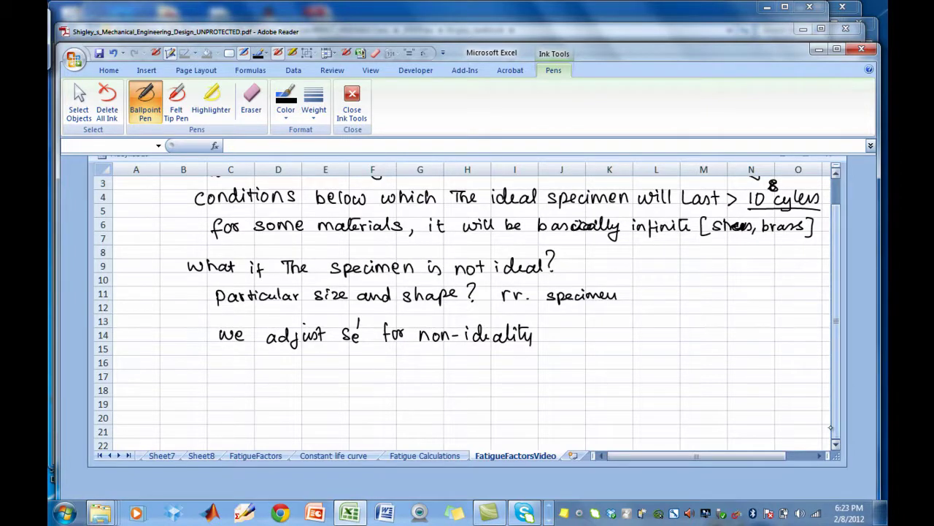
left_click_drag(181, 373, 184, 380)
mouse_move(237, 371)
left_mouse_down()
mouse_move(231, 382)
mouse_move(321, 373)
mouse_move(375, 382)
left_mouse_up()
left_click_drag(239, 394, 386, 389)
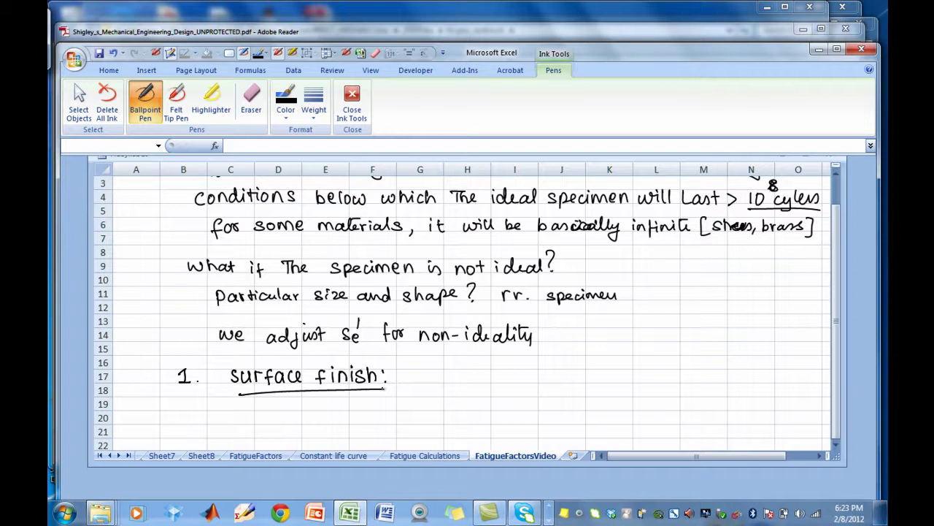
- Tick 'size' and explain that an unpolished part's actual endurance limit will be lower
left_click_drag(308, 304, 330, 296)
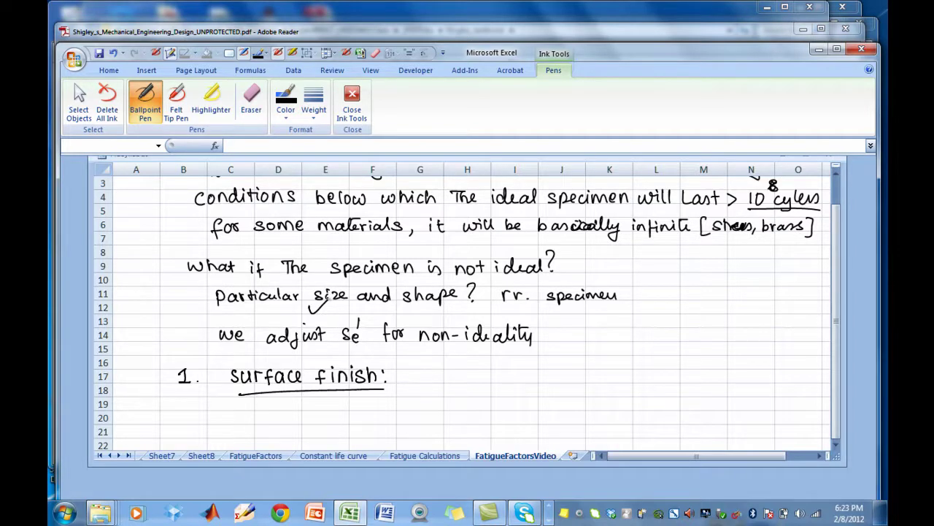
mouse_move(418, 373)
left_mouse_down()
mouse_move(578, 380)
mouse_move(632, 370)
mouse_move(637, 380)
mouse_move(676, 367)
mouse_move(676, 377)
mouse_move(694, 369)
mouse_move(794, 378)
left_mouse_up()
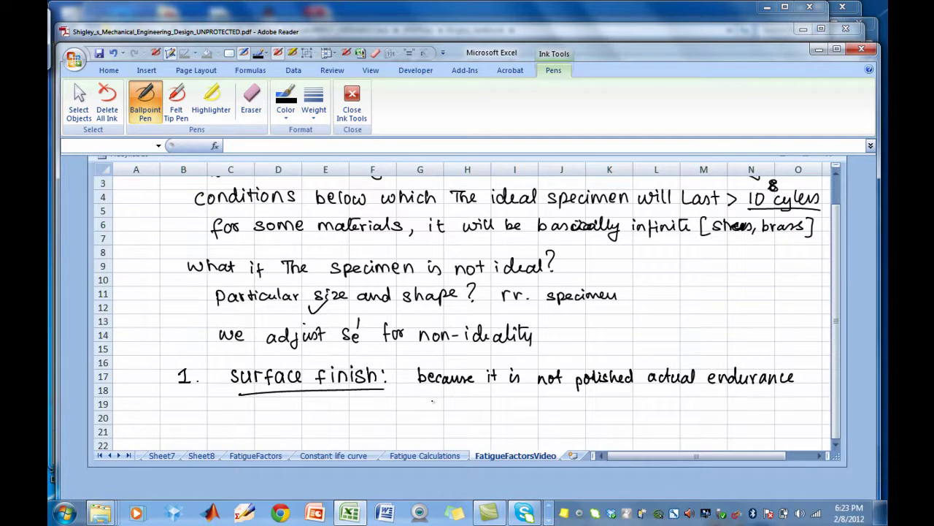
left_click_drag(434, 400, 588, 404)
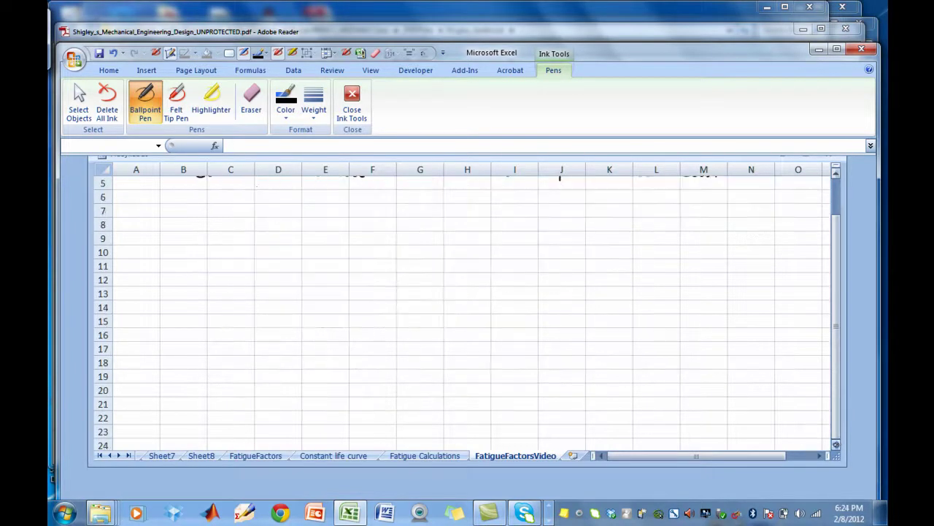
- Ink 'How much lower depends upon surface finish and Sut' below the surface-finish item
mouse_move(404, 400)
left_mouse_down()
mouse_move(745, 410)
mouse_move(816, 400)
mouse_move(818, 409)
left_mouse_up()
left_click_drag(429, 427, 455, 433)
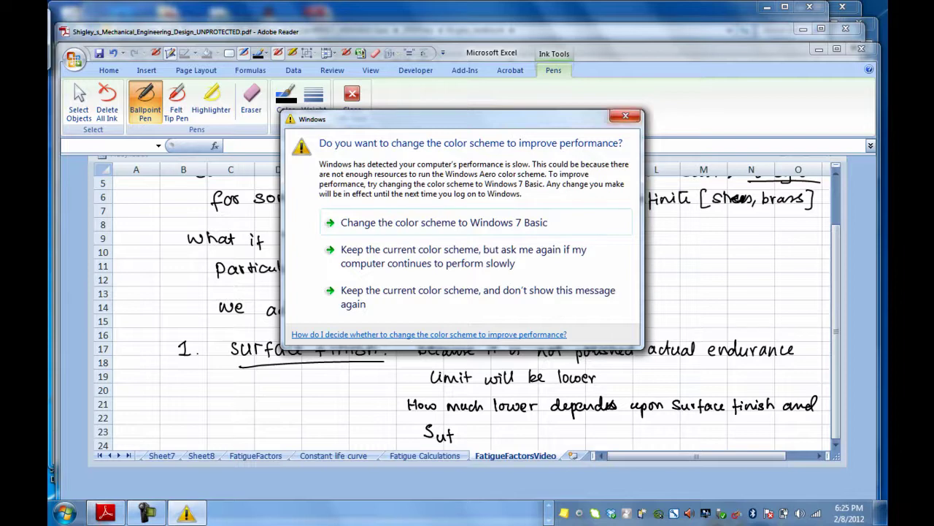
- Close the Windows 'change the color scheme' warning with Esc
key("Escape")
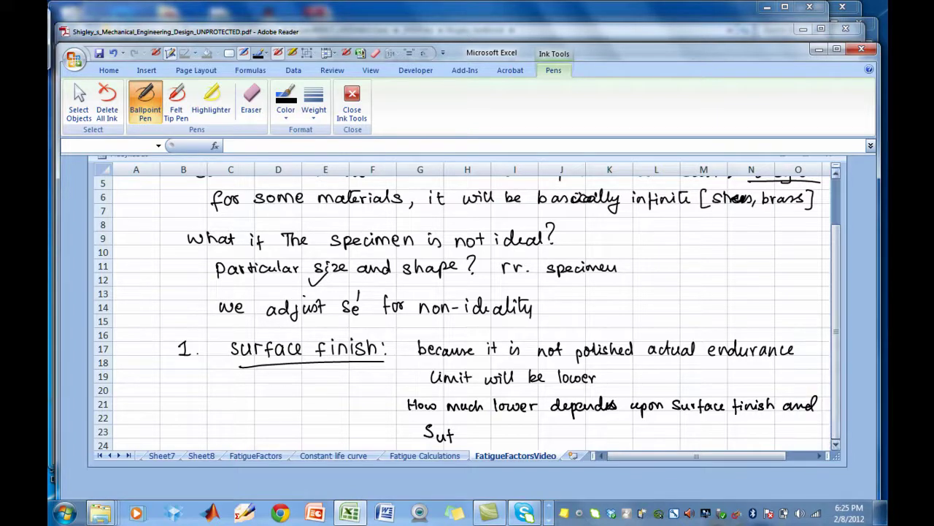
- Write the formula Se = K_surf · Se' with an arrow linking K_surf to surface finish
left_click(836, 444)
left_click(836, 444)
left_click(835, 444)
left_click(836, 444)
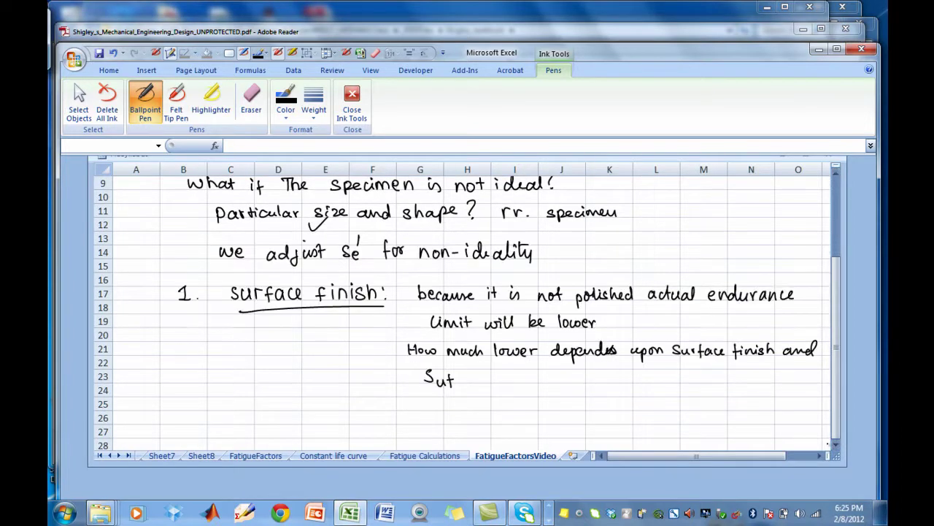
mouse_move(371, 400)
left_mouse_down()
mouse_move(365, 410)
mouse_move(395, 405)
left_mouse_up()
left_click_drag(389, 410, 407, 413)
mouse_move(416, 401)
left_mouse_down()
mouse_move(410, 407)
mouse_move(443, 421)
mouse_move(468, 406)
mouse_move(482, 412)
mouse_move(480, 401)
mouse_move(406, 398)
mouse_move(447, 402)
mouse_move(451, 434)
left_mouse_up()
left_click(422, 412)
left_click(456, 408)
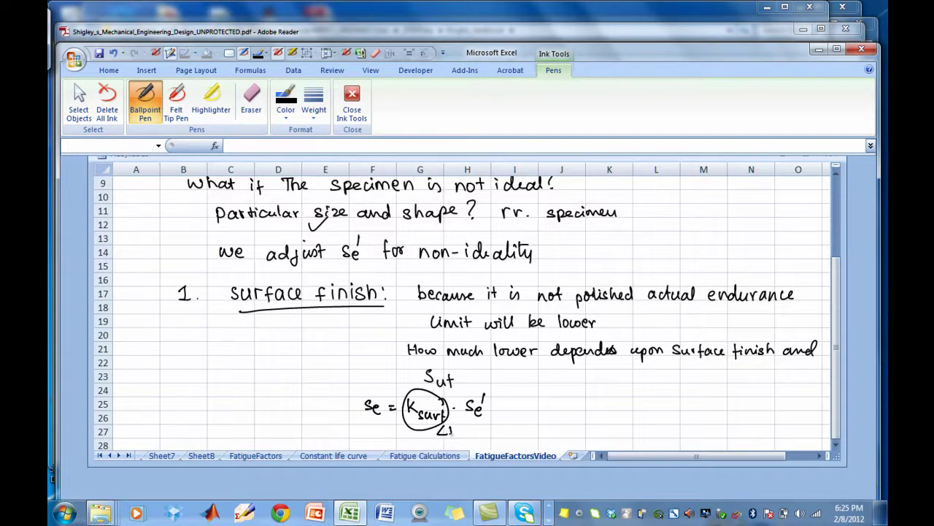
mouse_move(406, 382)
left_mouse_down()
mouse_move(358, 321)
mouse_move(355, 331)
left_mouse_up()
- Add the note 'You should finish the parts where there is stress-conc.' beside Sut
scroll(825, 435, "down", 1)
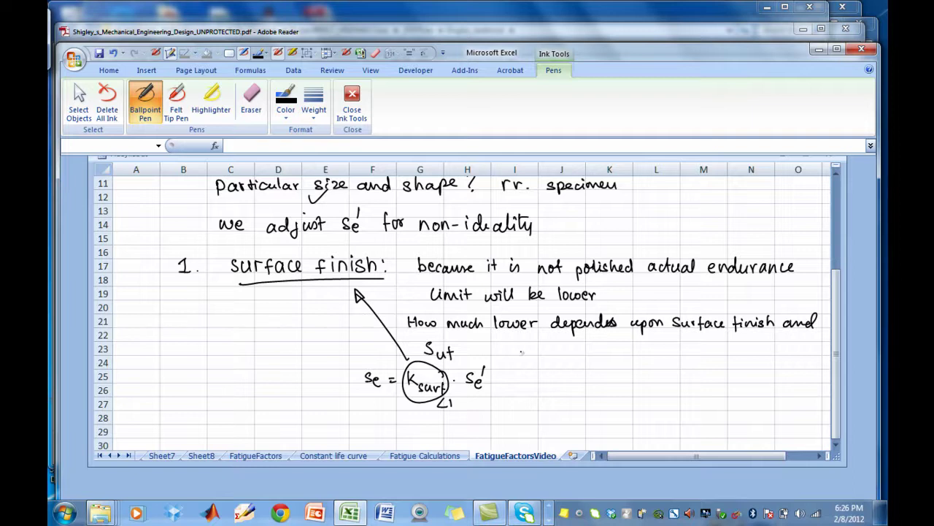
mouse_move(532, 354)
left_mouse_down()
mouse_move(538, 369)
mouse_move(603, 368)
mouse_move(620, 354)
mouse_move(620, 369)
left_mouse_up()
mouse_move(632, 356)
left_mouse_down()
mouse_move(633, 376)
mouse_move(642, 364)
mouse_move(676, 369)
mouse_move(695, 357)
left_mouse_up()
mouse_move(689, 357)
left_mouse_down()
mouse_move(690, 369)
mouse_move(723, 377)
mouse_move(748, 362)
left_mouse_up()
mouse_move(752, 356)
left_mouse_down()
mouse_move(750, 369)
mouse_move(761, 361)
left_mouse_up()
mouse_move(761, 362)
left_mouse_down()
mouse_move(756, 372)
mouse_move(790, 361)
mouse_move(816, 368)
left_mouse_up()
left_click_drag(550, 382, 555, 384)
mouse_move(555, 383)
left_mouse_down()
mouse_move(568, 394)
mouse_move(626, 399)
left_mouse_up()
left_click(631, 392)
mouse_move(639, 383)
left_mouse_down()
mouse_move(641, 397)
mouse_move(647, 387)
left_mouse_up()
left_click_drag(647, 393, 721, 393)
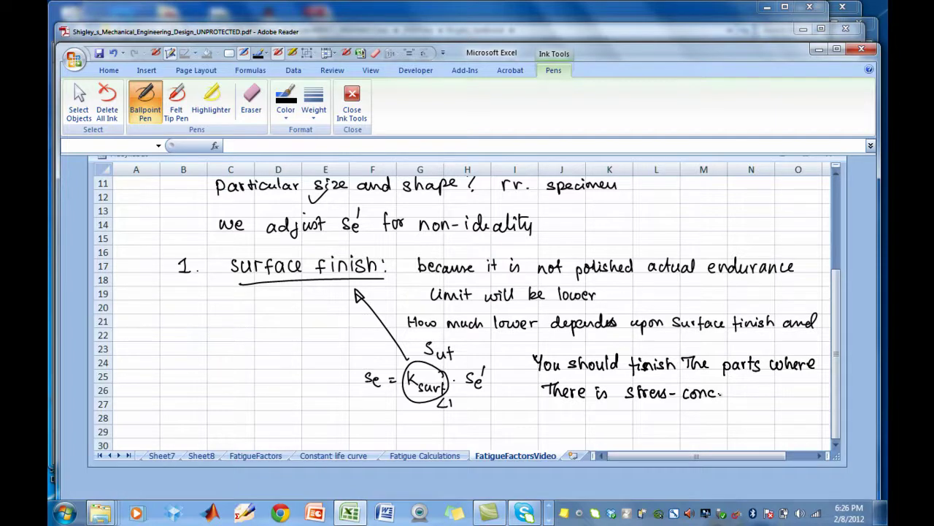
left_click(835, 444)
left_click(835, 444)
left_click(835, 444)
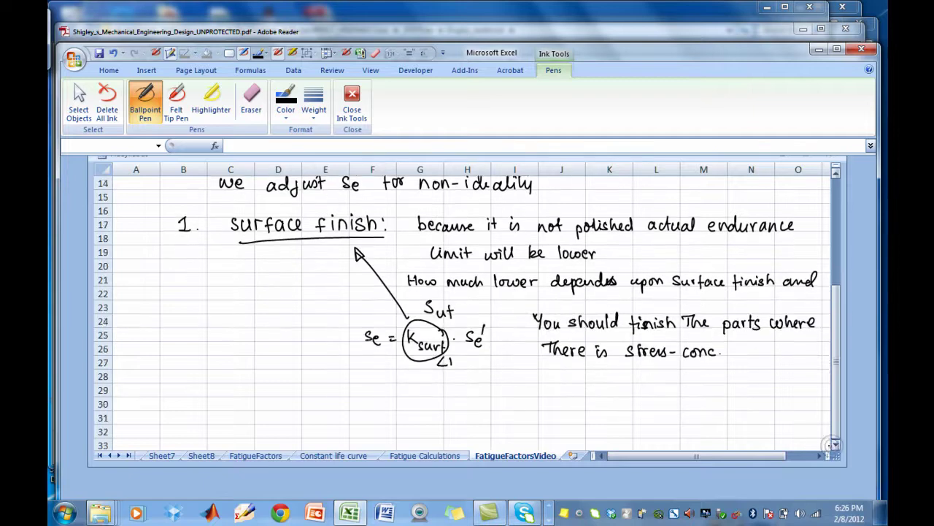
- Scroll down and handwrite '2: Size or gradient effect' in column B, row 31
scroll(832, 444, "down", 1)
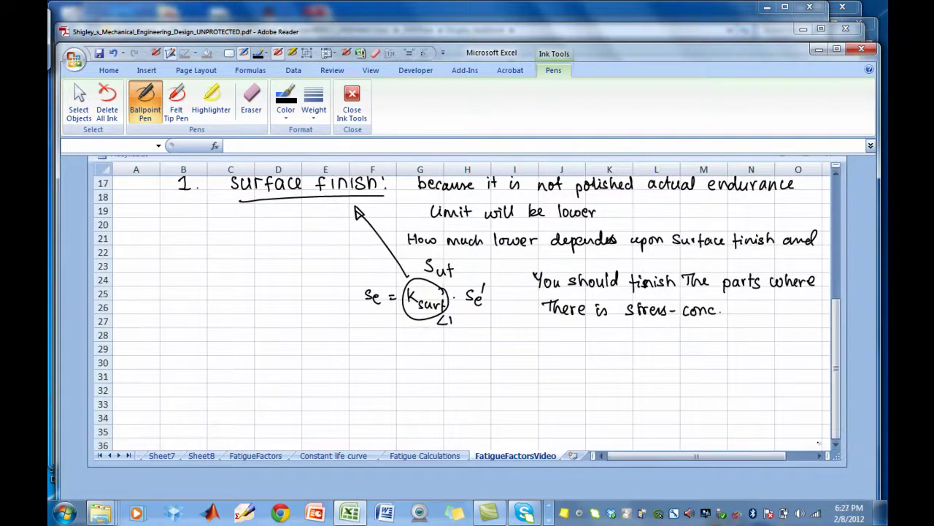
mouse_move(188, 370)
left_mouse_down()
mouse_move(196, 383)
mouse_move(236, 382)
left_mouse_up()
left_click(205, 372)
left_click(205, 378)
mouse_move(249, 373)
left_mouse_down()
mouse_move(252, 383)
mouse_move(270, 381)
left_mouse_up()
mouse_move(313, 378)
left_mouse_down()
mouse_move(309, 391)
mouse_move(340, 369)
mouse_move(347, 380)
mouse_move(420, 378)
left_mouse_up()
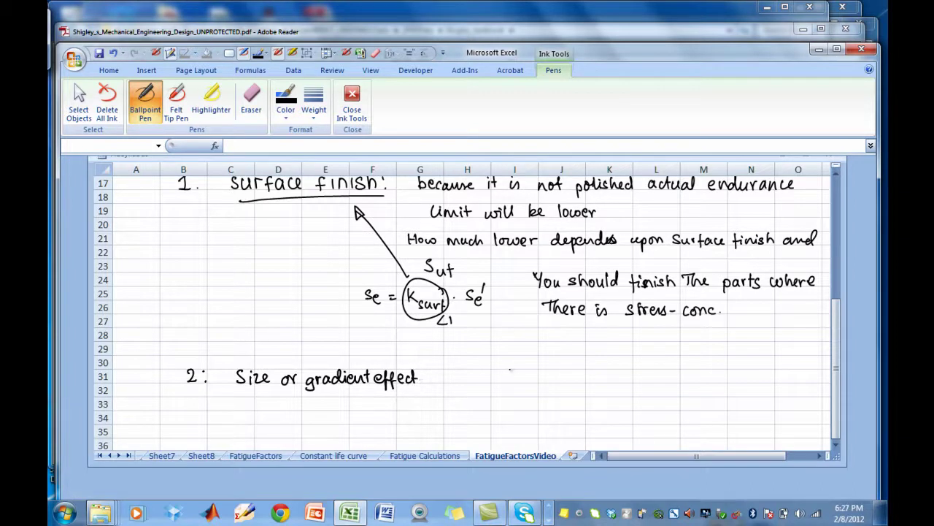
- Sketch a rectangular bar with curved bending-moment arrows at both ends
left_click_drag(505, 368, 568, 365)
left_click_drag(508, 404, 562, 401)
left_click_drag(505, 368, 507, 404)
left_click_drag(568, 367, 567, 403)
mouse_move(498, 368)
left_mouse_down()
mouse_move(489, 393)
mouse_move(497, 399)
left_mouse_up()
mouse_move(580, 367)
left_mouse_down()
mouse_move(581, 398)
mouse_move(580, 364)
mouse_move(586, 373)
left_mouse_up()
left_click_drag(486, 373, 494, 368)
- Sketch the bar's cross-section with neutral axis, hatched linear stress gradient and peak-stress mark
mouse_move(631, 366)
left_mouse_down()
mouse_move(701, 365)
mouse_move(633, 406)
mouse_move(697, 403)
left_mouse_up()
left_click_drag(701, 368, 703, 407)
mouse_move(606, 392)
left_mouse_down()
mouse_move(723, 383)
mouse_move(661, 388)
mouse_move(644, 405)
left_mouse_up()
mouse_move(663, 368)
left_mouse_down()
mouse_move(666, 407)
mouse_move(662, 378)
mouse_move(665, 386)
mouse_move(648, 403)
left_mouse_up()
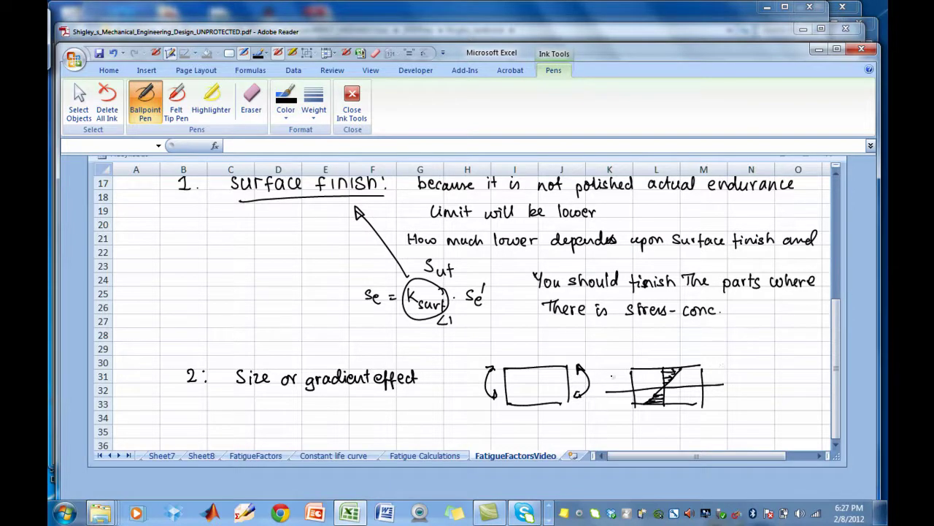
mouse_move(661, 366)
left_mouse_down()
mouse_move(682, 360)
mouse_move(667, 353)
mouse_move(719, 344)
left_mouse_up()
- Dimension the section depth and start a second triangular stress profile to the right
left_click_drag(618, 392, 622, 375)
mouse_move(615, 386)
left_mouse_down()
mouse_move(595, 388)
mouse_move(618, 387)
left_mouse_up()
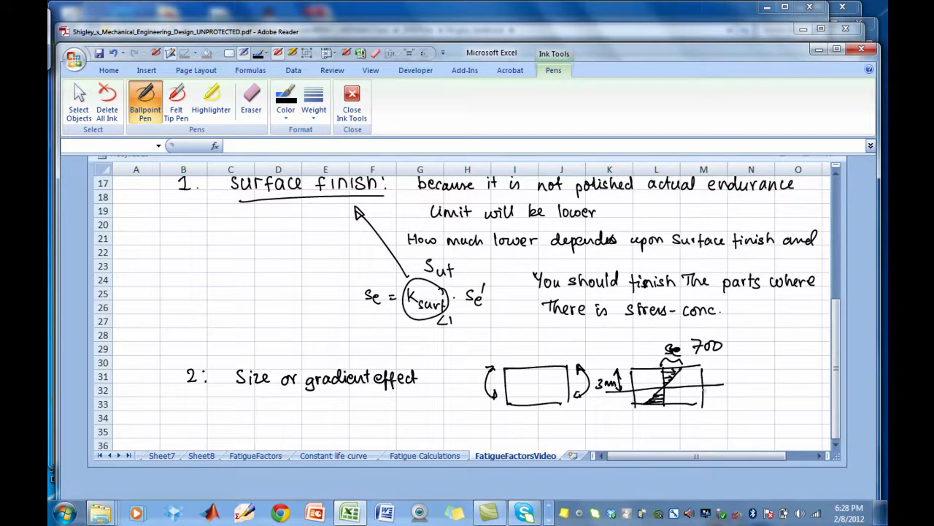
mouse_move(736, 369)
left_mouse_down()
mouse_move(793, 370)
mouse_move(735, 390)
mouse_move(790, 389)
left_mouse_up()
left_click_drag(737, 365, 736, 387)
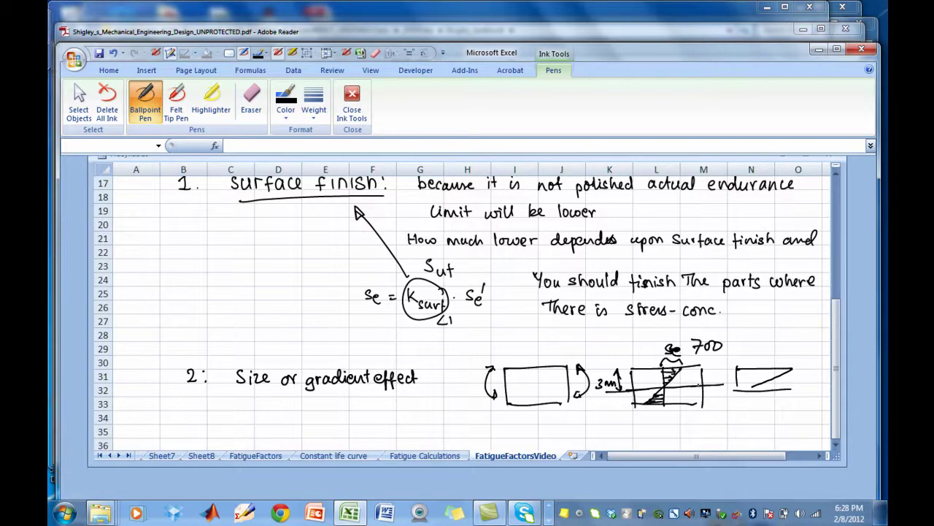
left_click_drag(778, 369, 785, 368)
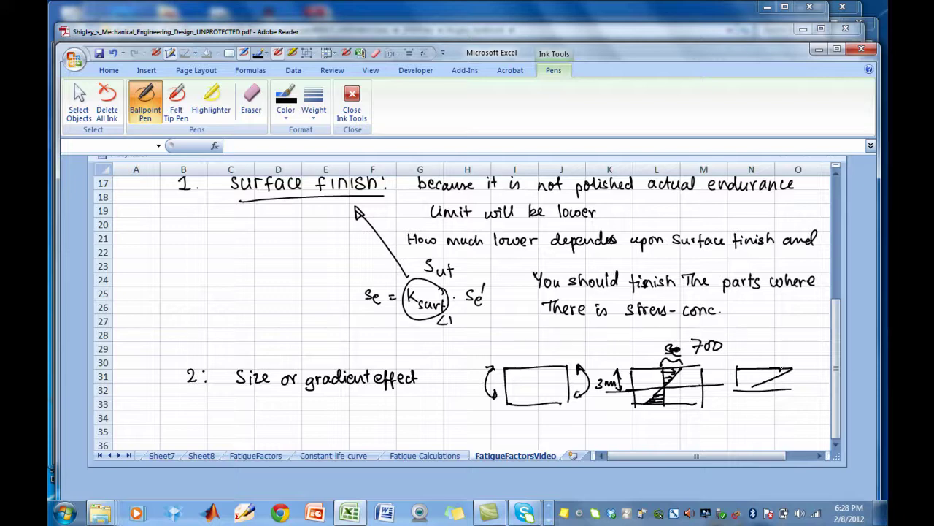
- Below, draw a larger cross-section with a diagonal, vertical axis and hatched stress triangle
left_click(835, 444)
left_click(835, 444)
left_click(835, 444)
left_click(835, 444)
left_click(835, 444)
left_click_drag(633, 354, 705, 352)
left_click_drag(632, 408, 691, 406)
left_click_drag(633, 357, 634, 416)
left_click_drag(681, 353, 644, 405)
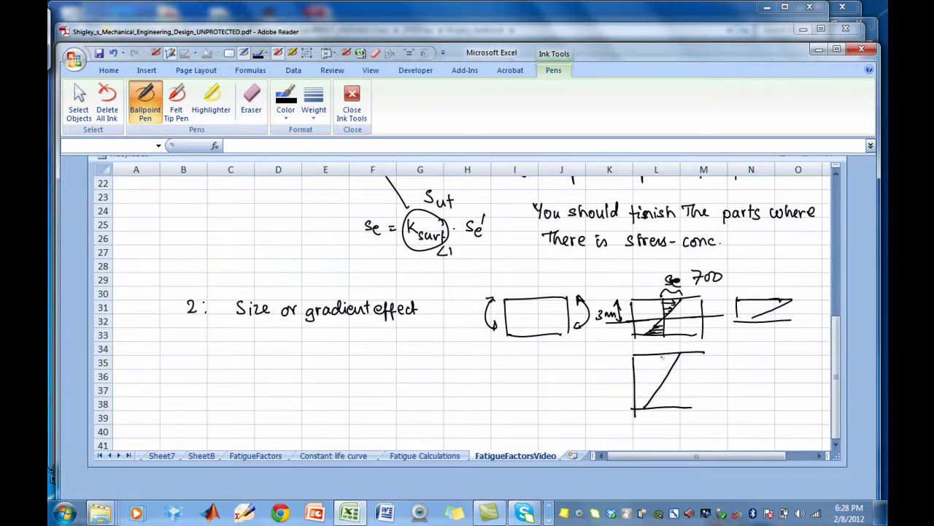
left_click_drag(661, 355, 662, 407)
mouse_move(660, 359)
left_mouse_down()
mouse_move(678, 356)
mouse_move(661, 401)
left_mouse_up()
left_click_drag(669, 356, 682, 358)
mouse_move(670, 367)
left_mouse_down()
mouse_move(680, 366)
mouse_move(673, 369)
left_mouse_up()
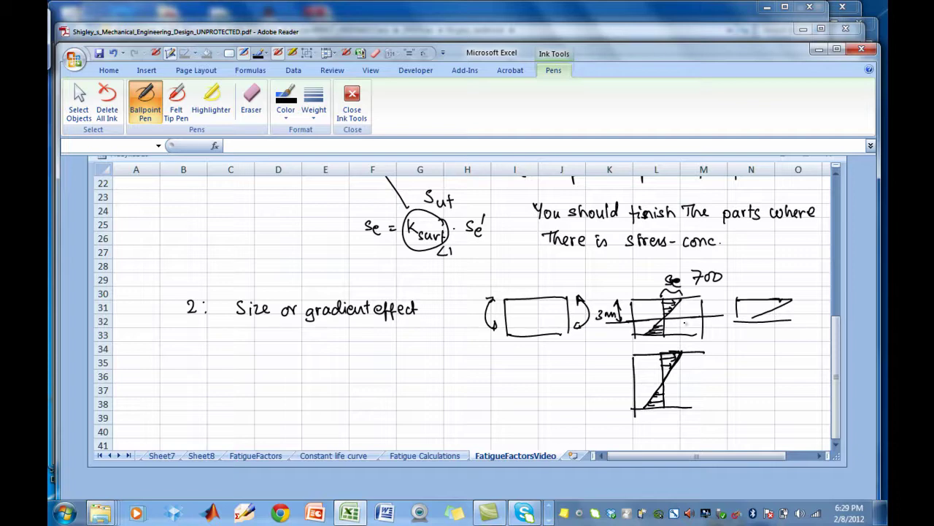
- Circle the stress sketches and ink 'K gradient ~ size', C.S., and an arrow to Sut
mouse_move(806, 302)
left_mouse_down()
mouse_move(713, 260)
mouse_move(487, 346)
mouse_move(521, 374)
left_mouse_up()
left_click(625, 116)
mouse_move(806, 300)
left_mouse_down()
mouse_move(771, 396)
mouse_move(610, 428)
mouse_move(518, 371)
left_mouse_up()
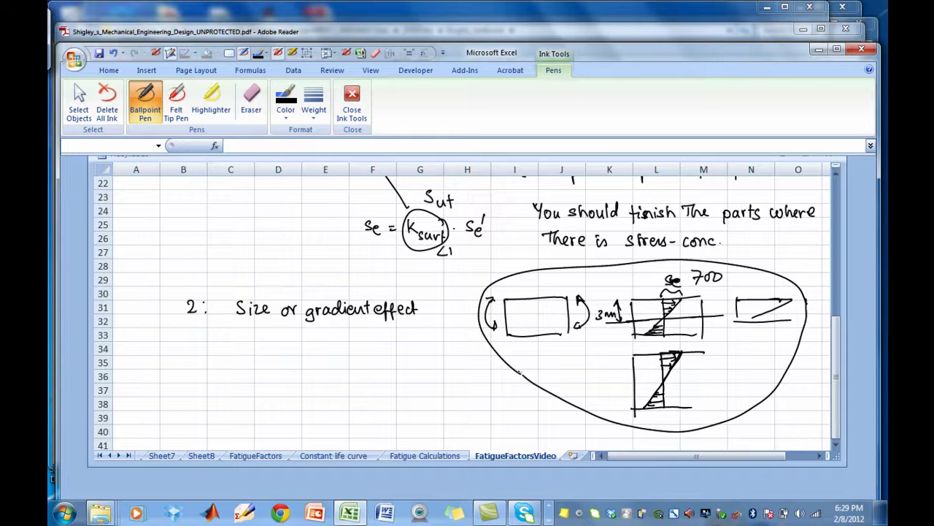
mouse_move(302, 330)
left_mouse_down()
mouse_move(301, 351)
mouse_move(322, 357)
mouse_move(362, 337)
mouse_move(380, 349)
mouse_move(458, 337)
mouse_move(430, 326)
mouse_move(443, 324)
left_mouse_up()
left_click(436, 326)
left_click(454, 325)
left_click_drag(422, 271, 421, 253)
mouse_move(418, 258)
left_mouse_down()
mouse_move(428, 257)
mouse_move(430, 287)
mouse_move(453, 288)
left_mouse_up()
left_click_drag(448, 280, 459, 281)
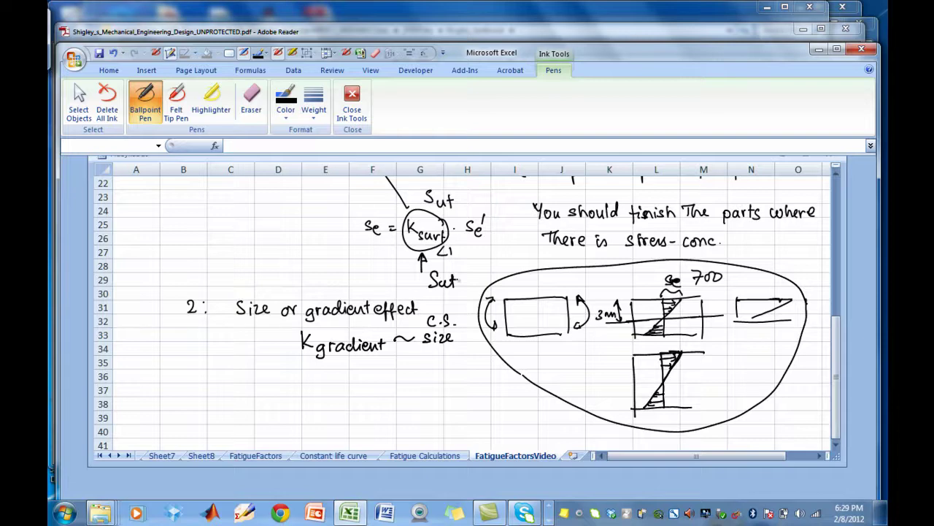
- Handwrite the equation Se = K_grad K_surf Se′ below the gradient notes
left_click(836, 444)
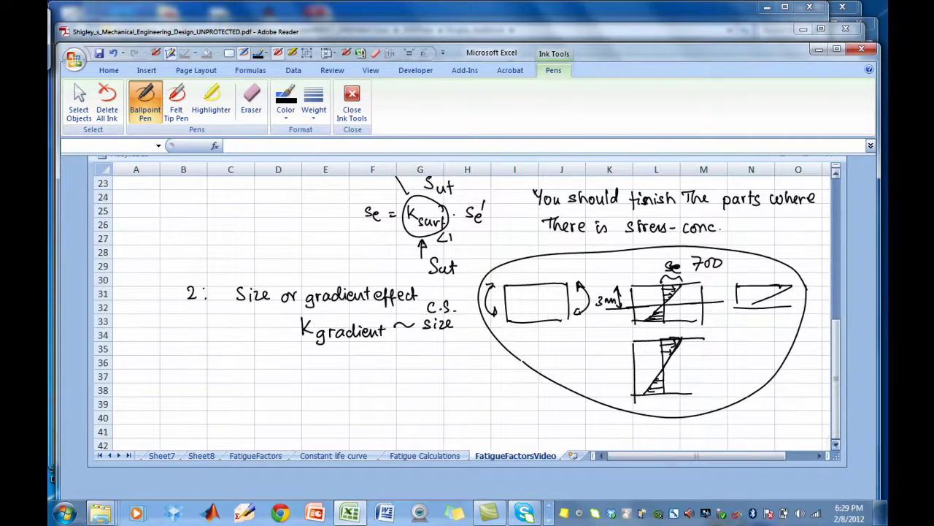
left_click(836, 444)
left_click(836, 444)
left_click(836, 444)
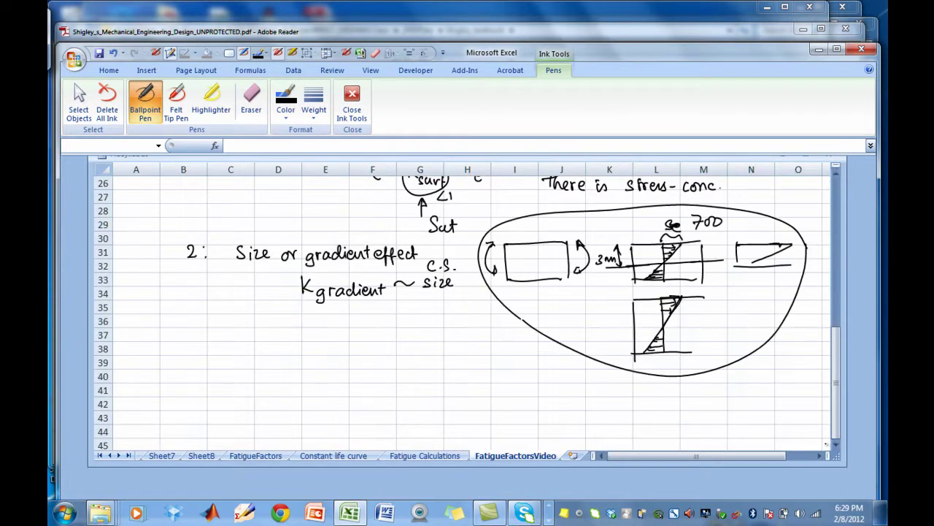
mouse_move(299, 335)
left_mouse_down()
mouse_move(291, 353)
mouse_move(312, 353)
left_mouse_up()
left_click_drag(322, 344, 333, 351)
mouse_move(346, 337)
left_mouse_down()
mouse_move(346, 353)
mouse_move(444, 353)
mouse_move(446, 364)
left_mouse_up()
mouse_move(440, 358)
left_mouse_down()
mouse_move(463, 346)
mouse_move(460, 356)
mouse_move(473, 359)
left_mouse_up()
left_click_drag(478, 333, 475, 341)
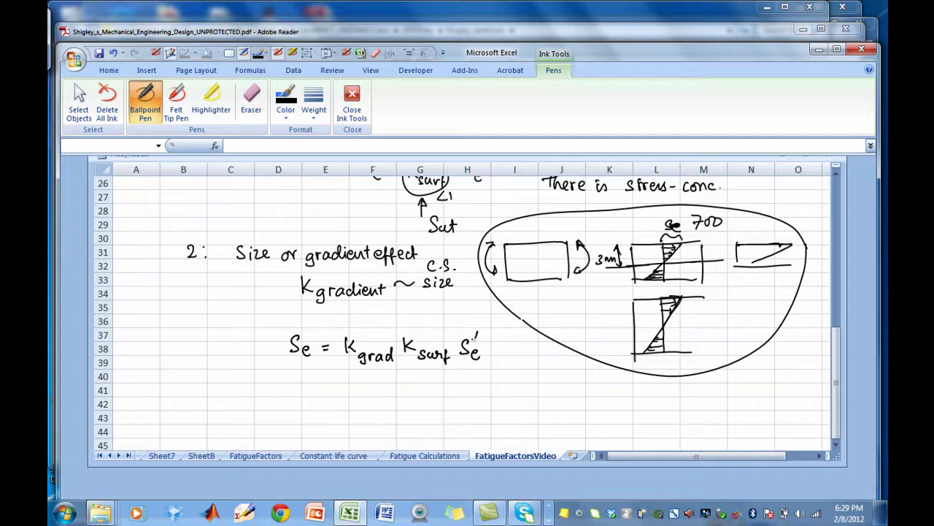
left_click(836, 445)
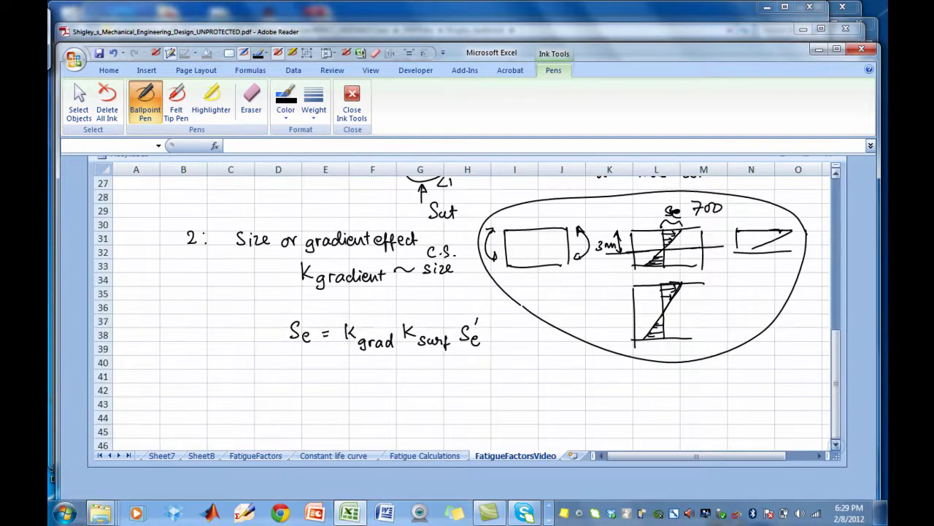
- Handwrite and underline the heading '3: Load effect:' in row 42
left_click(836, 444)
left_click(836, 445)
mouse_move(188, 358)
left_mouse_down()
mouse_move(191, 371)
mouse_move(268, 369)
left_mouse_up()
left_click(207, 361)
left_click(207, 369)
mouse_move(269, 365)
left_mouse_down()
mouse_move(273, 357)
mouse_move(297, 374)
left_mouse_up()
mouse_move(307, 359)
left_mouse_down()
mouse_move(303, 374)
mouse_move(319, 371)
left_mouse_up()
left_click_drag(324, 356, 326, 372)
left_click(333, 362)
left_click(334, 368)
left_click_drag(252, 377, 326, 374)
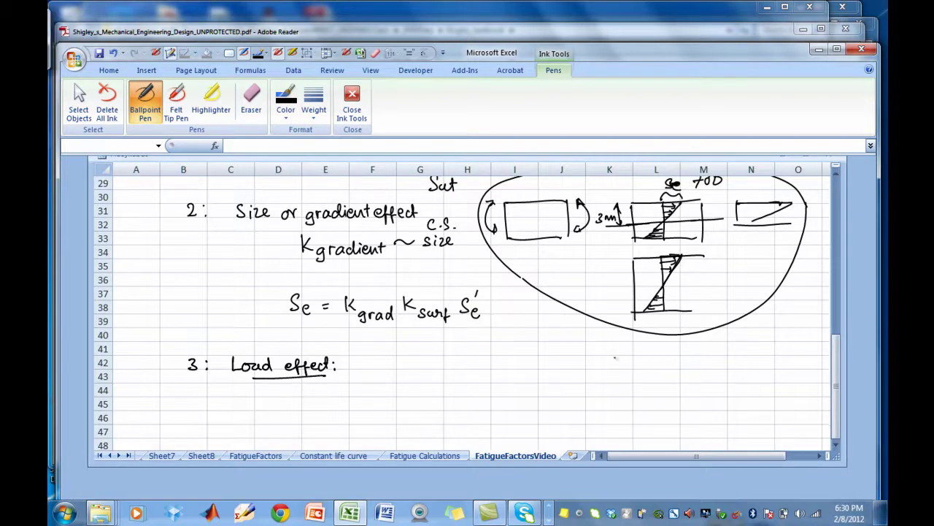
- Sketch a small bar with load arrows on both ends and a section line through it
mouse_move(615, 362)
left_mouse_down()
mouse_move(615, 392)
mouse_move(630, 393)
mouse_move(584, 383)
left_mouse_up()
left_click_drag(663, 378, 691, 377)
mouse_move(615, 372)
left_mouse_down()
mouse_move(584, 373)
mouse_move(593, 377)
left_mouse_up()
mouse_move(661, 370)
left_mouse_down()
mouse_move(689, 368)
mouse_move(689, 387)
left_mouse_up()
left_click_drag(614, 391, 595, 392)
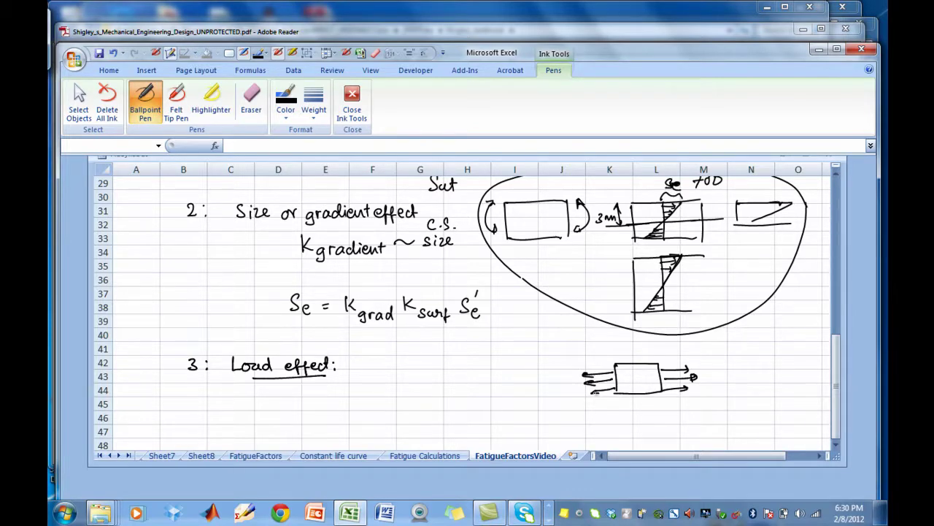
mouse_move(640, 363)
left_mouse_down()
mouse_move(639, 393)
mouse_move(648, 375)
mouse_move(648, 392)
left_mouse_up()
- Ink ≈ K_load ≈ 0.85 (85%) and torsion ≈ 0.59 (59%), then box the Load effect notes
mouse_move(350, 365)
left_mouse_down()
mouse_move(395, 365)
mouse_move(399, 381)
mouse_move(419, 372)
left_mouse_up()
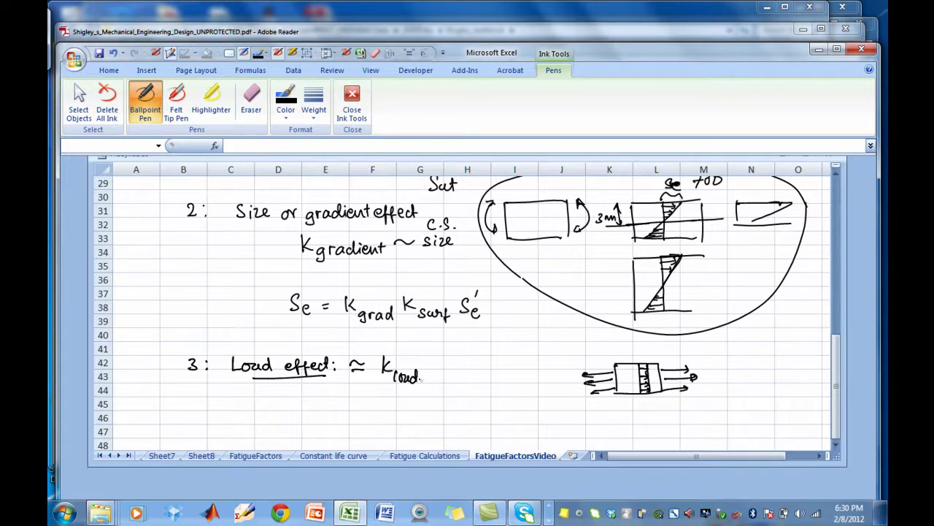
left_click_drag(429, 365, 476, 362)
left_click_drag(482, 359, 486, 359)
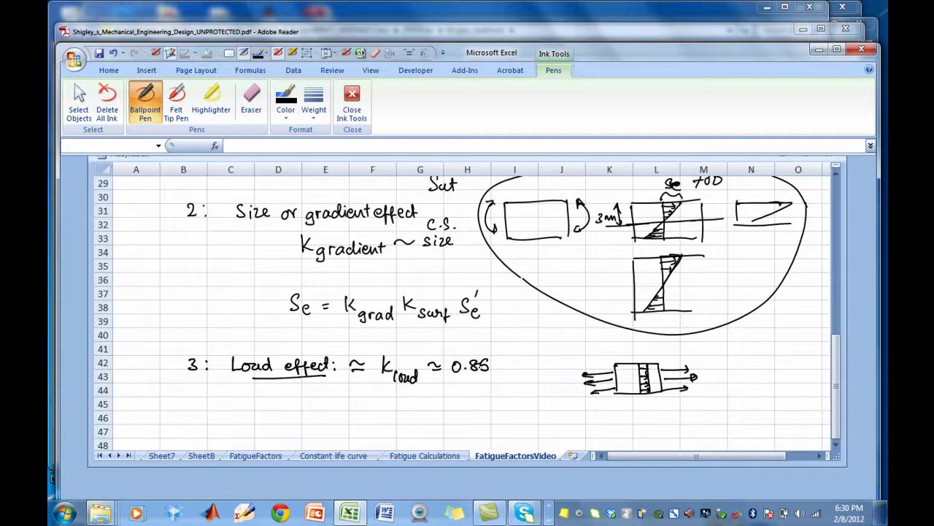
mouse_move(385, 393)
left_mouse_down()
mouse_move(394, 403)
mouse_move(451, 401)
left_mouse_up()
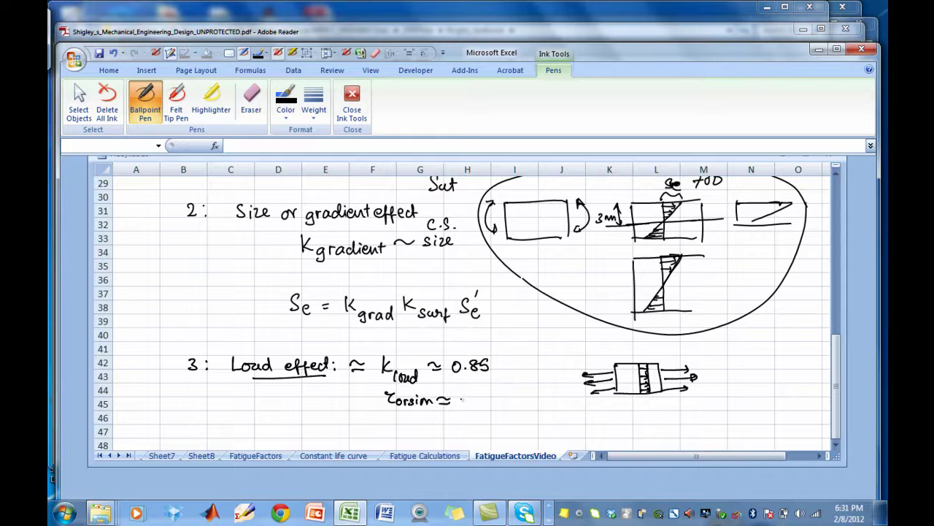
mouse_move(465, 398)
left_mouse_down()
mouse_move(488, 407)
mouse_move(499, 396)
left_mouse_up()
left_click(470, 403)
mouse_move(505, 390)
left_mouse_down()
mouse_move(496, 406)
mouse_move(505, 403)
left_mouse_up()
mouse_move(501, 351)
left_mouse_down()
mouse_move(505, 374)
mouse_move(465, 373)
mouse_move(476, 405)
left_mouse_up()
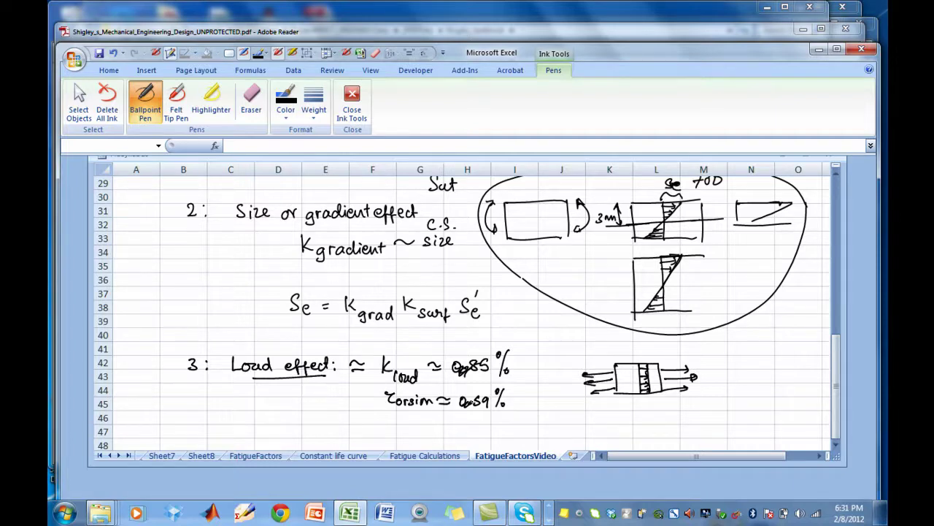
mouse_move(520, 409)
left_mouse_down()
mouse_move(497, 342)
mouse_move(224, 344)
mouse_move(302, 418)
mouse_move(517, 400)
left_mouse_up()
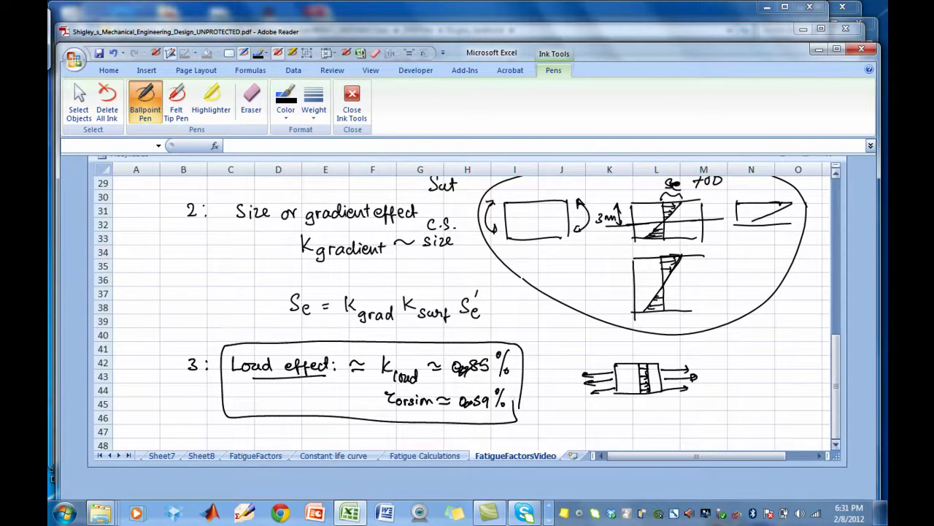
- Scroll down three rows and handwrite '4) k temperature:' in row 49
scroll(810, 399, "down", 1)
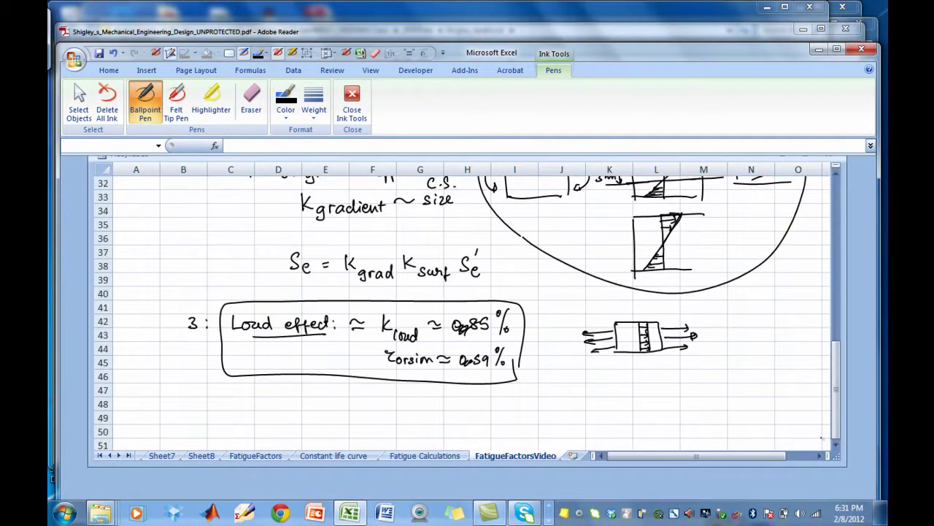
mouse_move(200, 407)
left_mouse_down()
mouse_move(209, 424)
mouse_move(242, 421)
left_mouse_up()
mouse_move(250, 412)
left_mouse_down()
mouse_move(265, 429)
mouse_move(338, 422)
left_mouse_up()
left_click_drag(319, 420, 330, 419)
left_click(344, 418)
left_click(344, 425)
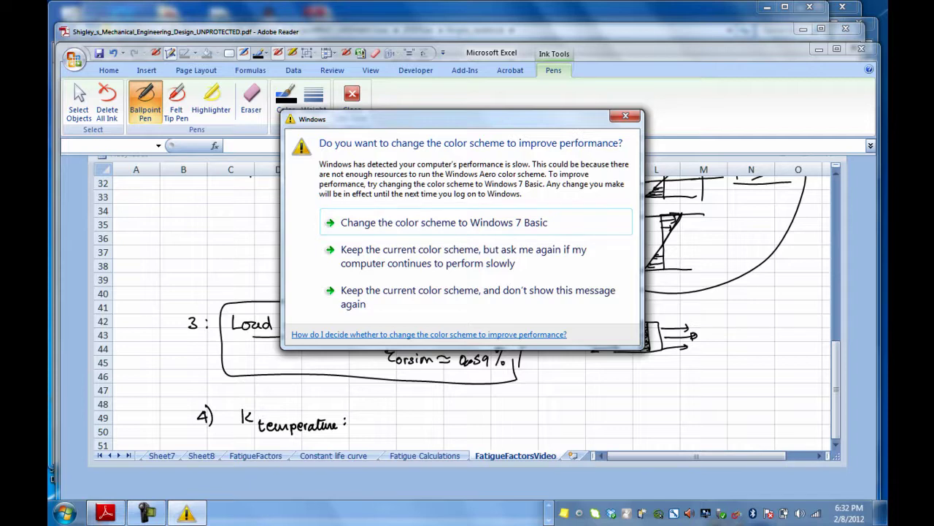
- Keep the current colour scheme in the Windows prompt and bring the empty rows into view
left_click(341, 298)
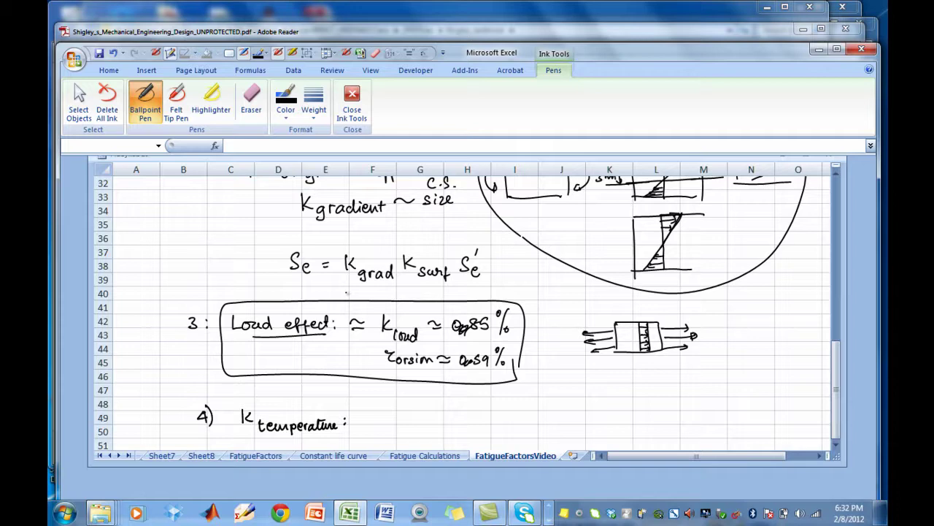
left_click(836, 445)
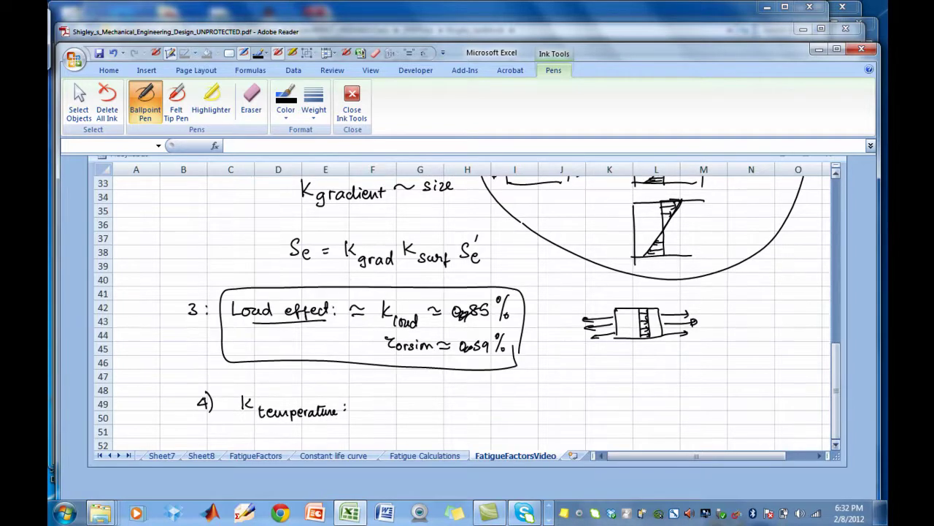
double_click(836, 444)
left_click(836, 445)
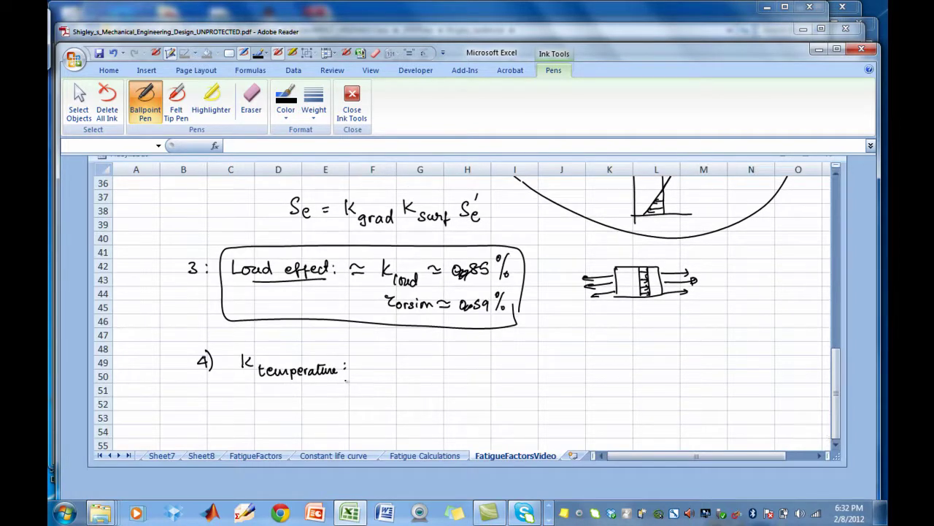
- Ink Se = K_temp K_load K_size K_surface Se′, circling K_load and labelling it Compound
left_click_drag(380, 385, 373, 396)
left_click_drag(385, 395, 408, 392)
left_click_drag(401, 396, 473, 406)
left_click_drag(478, 380, 481, 390)
mouse_move(481, 390)
left_mouse_down()
mouse_move(495, 408)
mouse_move(520, 398)
mouse_move(573, 403)
left_mouse_up()
mouse_move(586, 386)
left_mouse_down()
mouse_move(586, 398)
mouse_move(597, 398)
left_mouse_up()
left_click(599, 400)
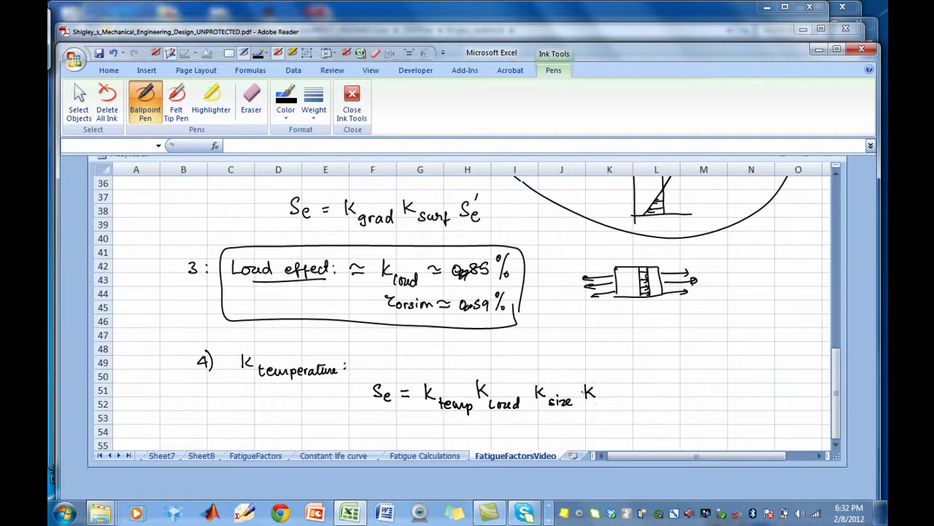
mouse_move(600, 398)
left_mouse_down()
mouse_move(669, 400)
mouse_move(663, 381)
left_mouse_up()
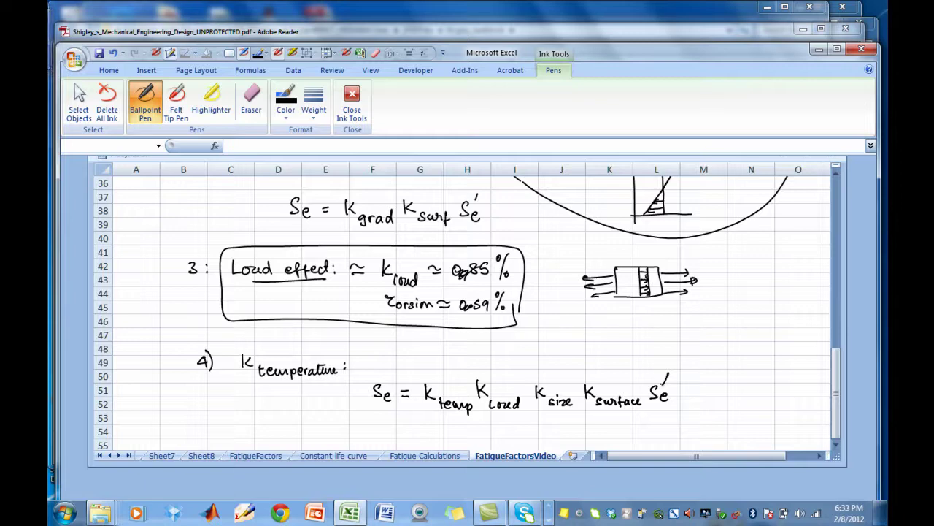
mouse_move(488, 418)
left_mouse_down()
mouse_move(520, 413)
mouse_move(474, 383)
mouse_move(500, 417)
left_mouse_up()
mouse_move(516, 371)
left_mouse_down()
mouse_move(539, 352)
mouse_move(564, 358)
mouse_move(635, 341)
left_mouse_up()
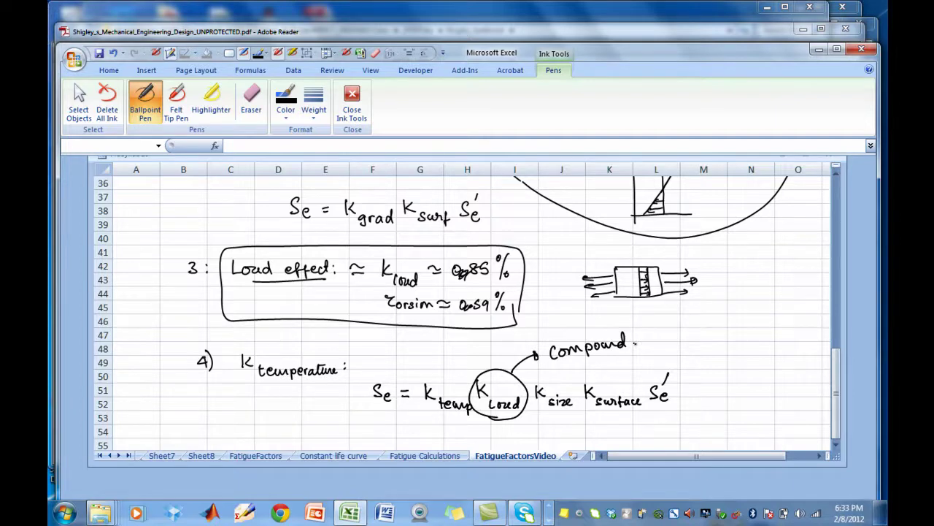
- Circle Se and label it 'actual endurance limit' with an arrow, then scroll further down
mouse_move(368, 398)
left_mouse_down()
mouse_move(388, 416)
mouse_move(367, 403)
mouse_move(326, 438)
mouse_move(369, 435)
left_mouse_up()
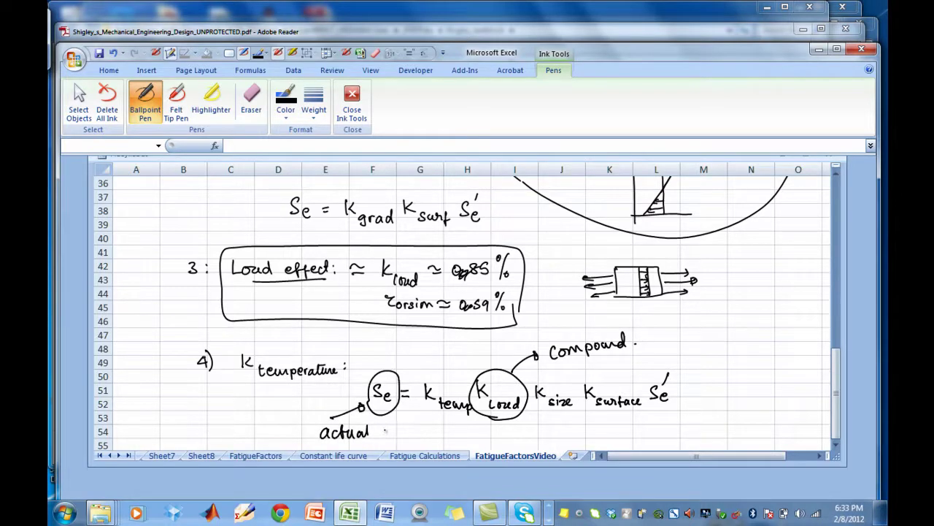
left_click_drag(385, 431, 506, 429)
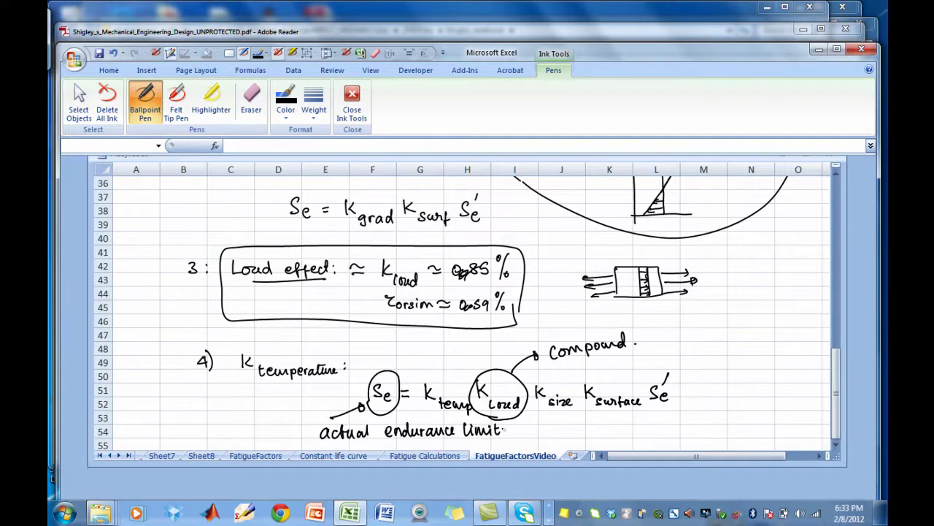
scroll(471, 316, "down", 3)
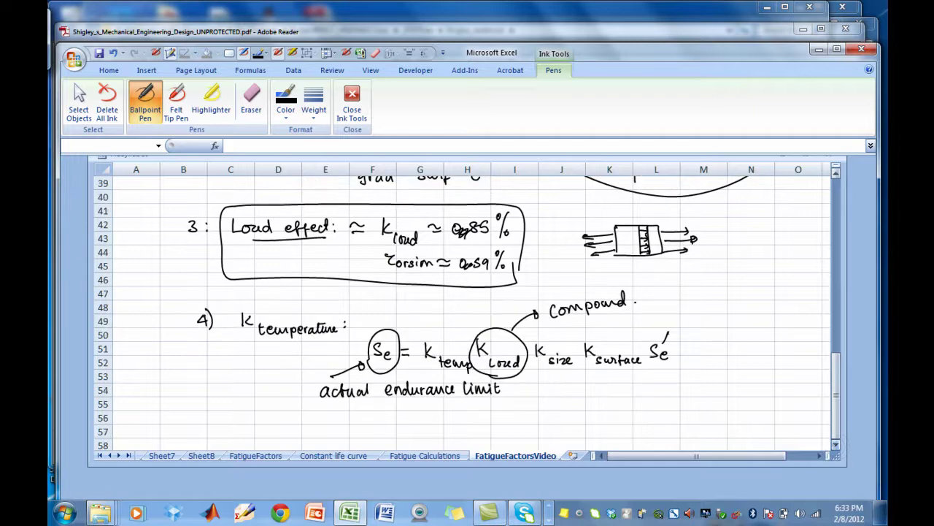
scroll(835, 438, "down", 5)
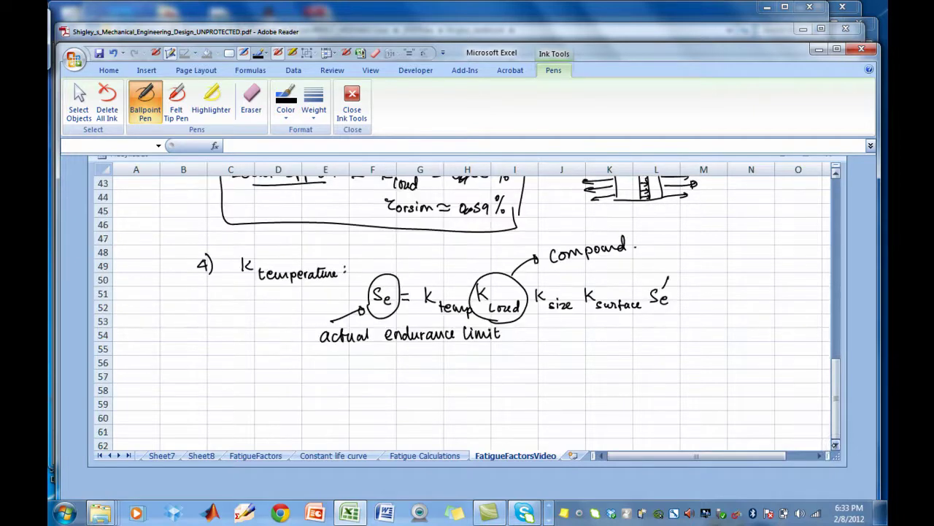
left_click(835, 444)
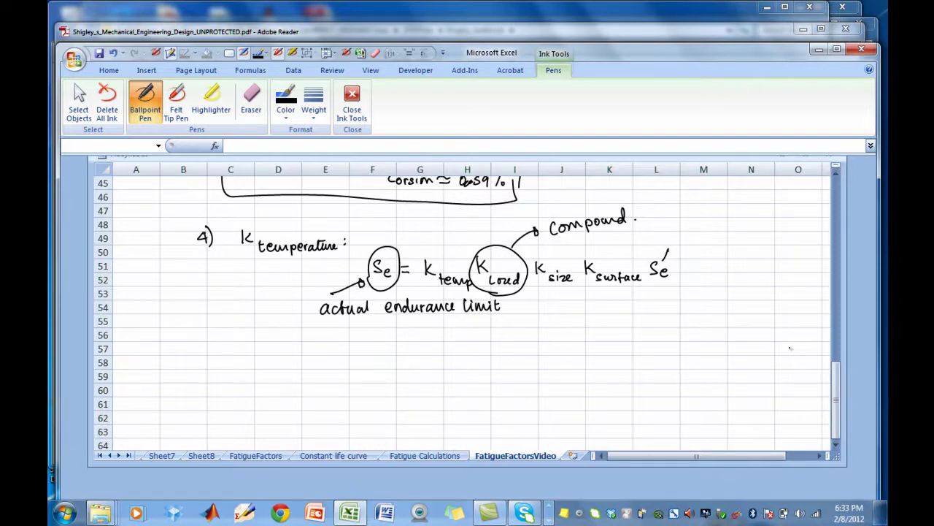
- Paste the 32-mm AISI 1035 steel rod problem picture at B59 and enlarge it
left_click_drag(789, 348, 816, 316)
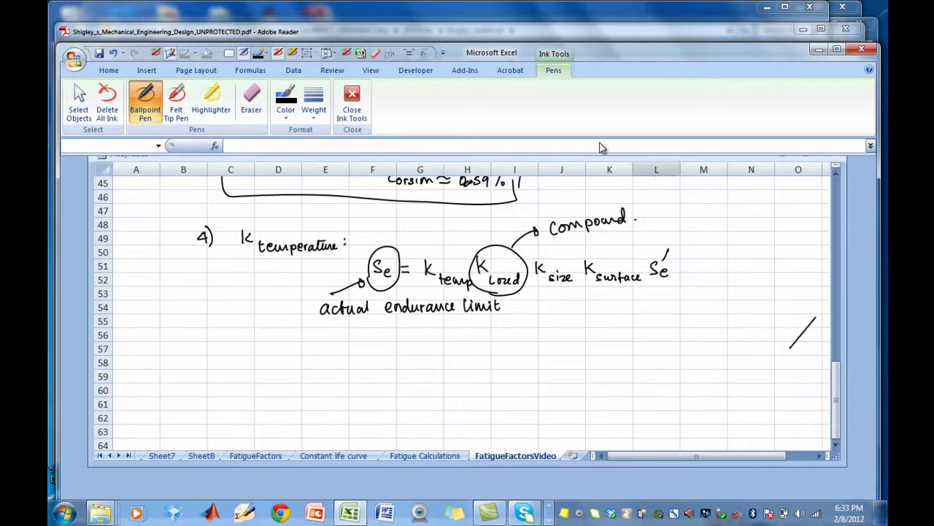
left_click(361, 109)
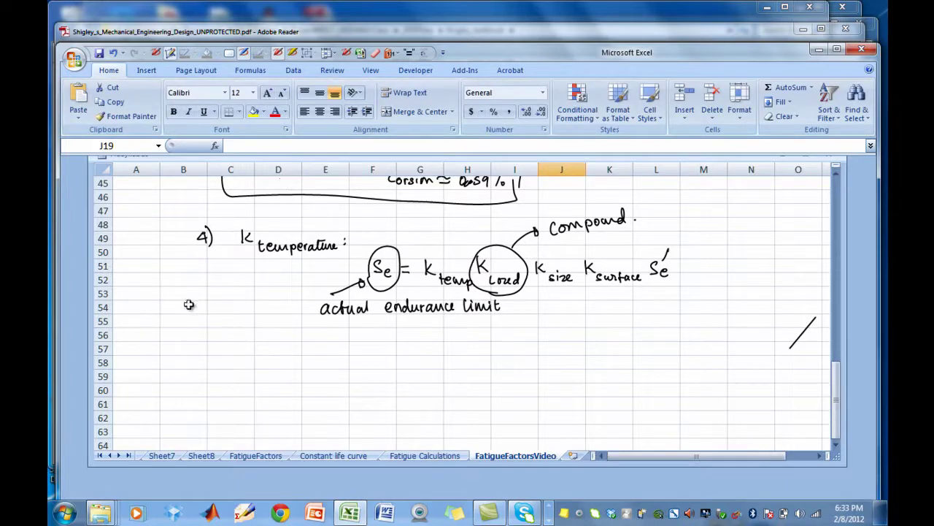
left_click(176, 370)
key("ctrl+v")
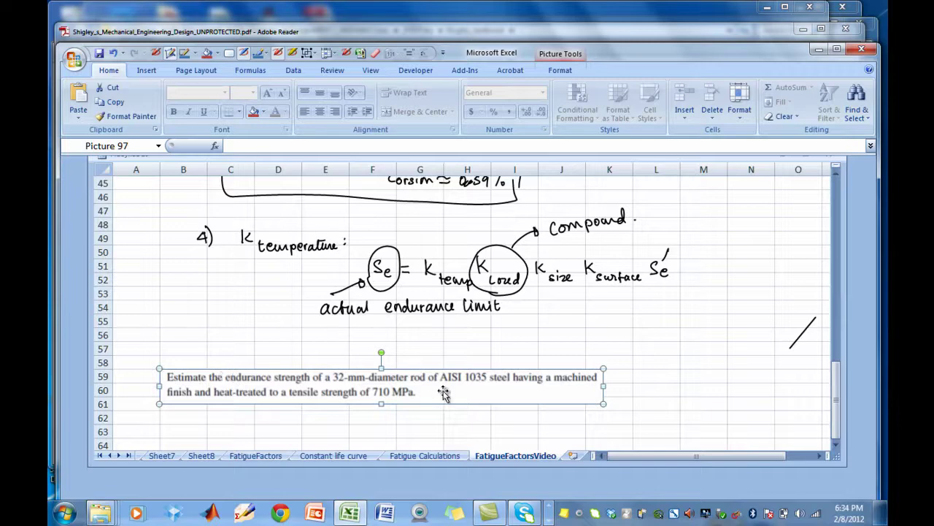
left_click_drag(603, 404, 686, 419)
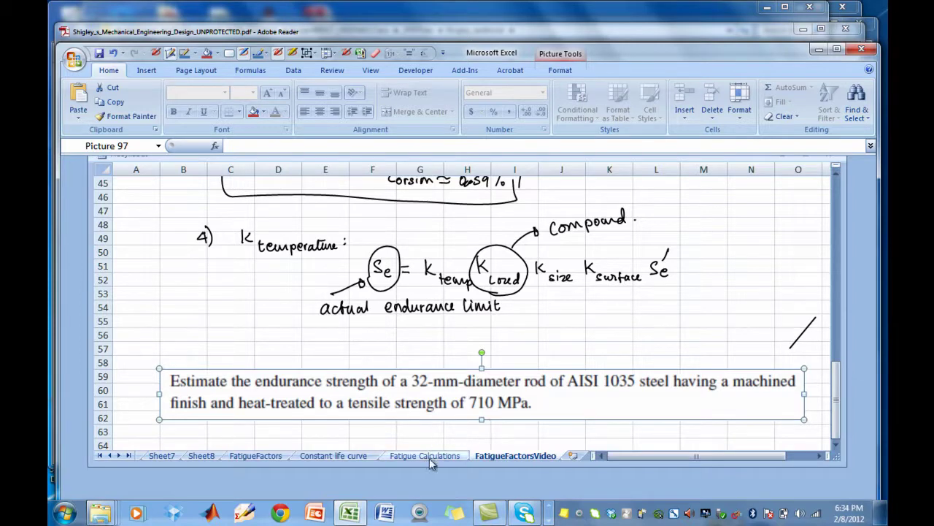
- On the FatigueFactors sheet, keep SI as the unit system in B3
left_click(276, 455)
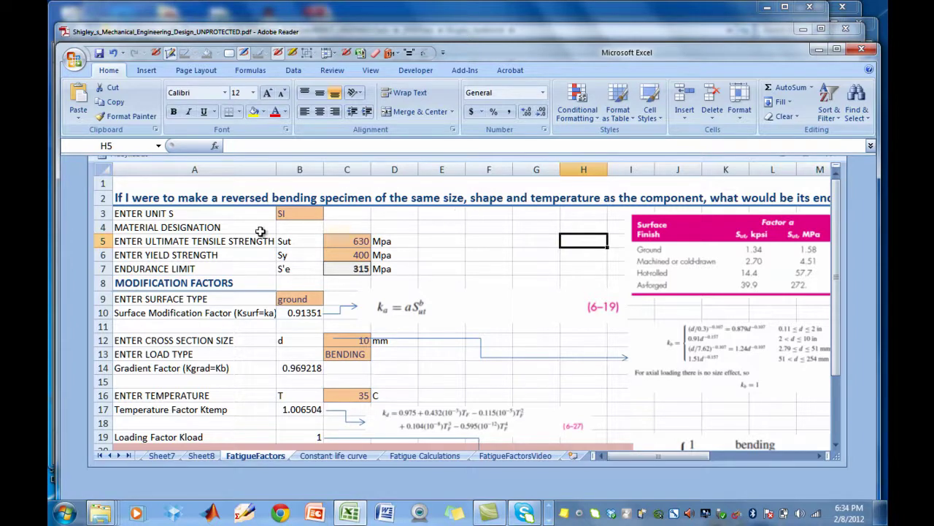
left_click(290, 216)
left_click(329, 213)
left_click(300, 233)
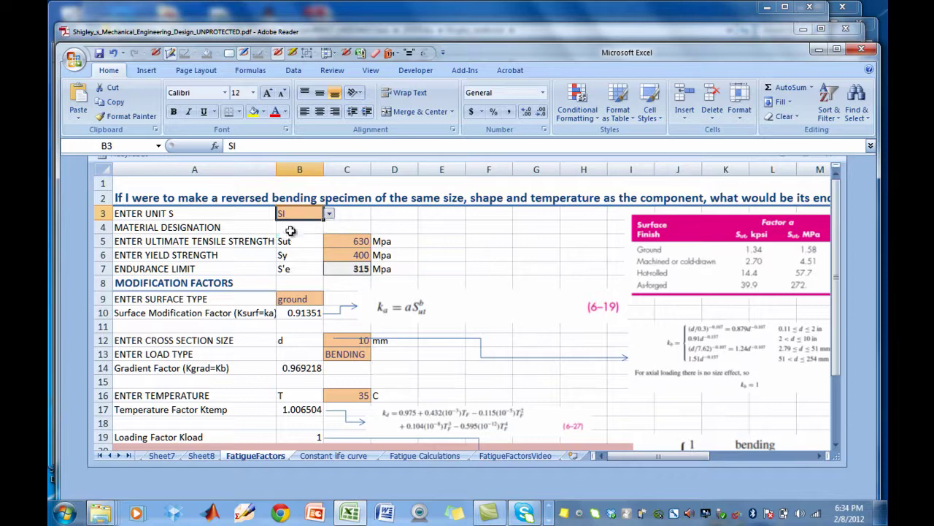
- Change the ultimate tensile strength in C5 from 630 to 710 and set yield in C6 to 0
left_click(346, 241)
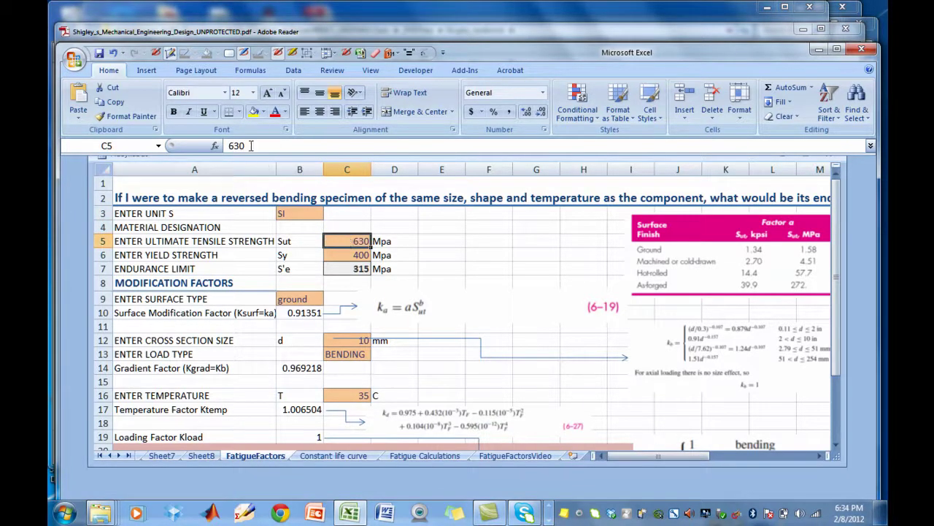
left_click_drag(251, 145, 227, 145)
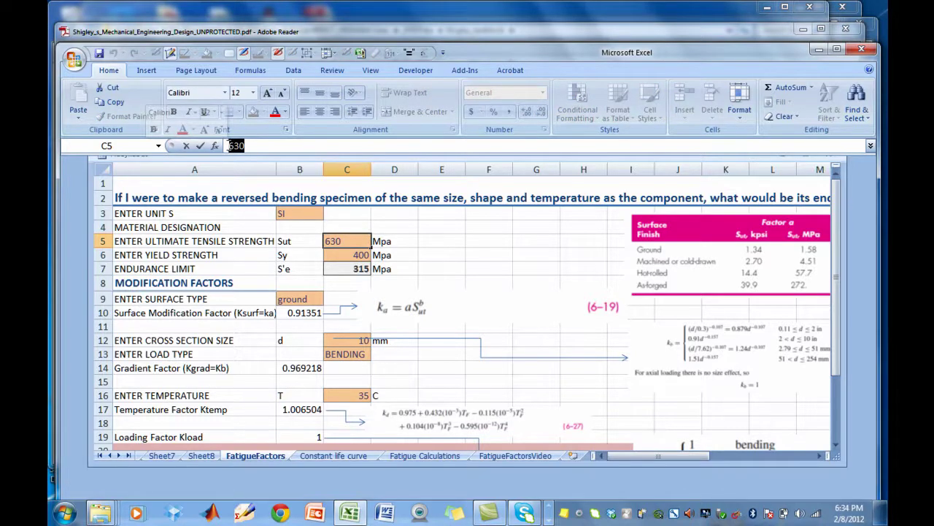
type("710")
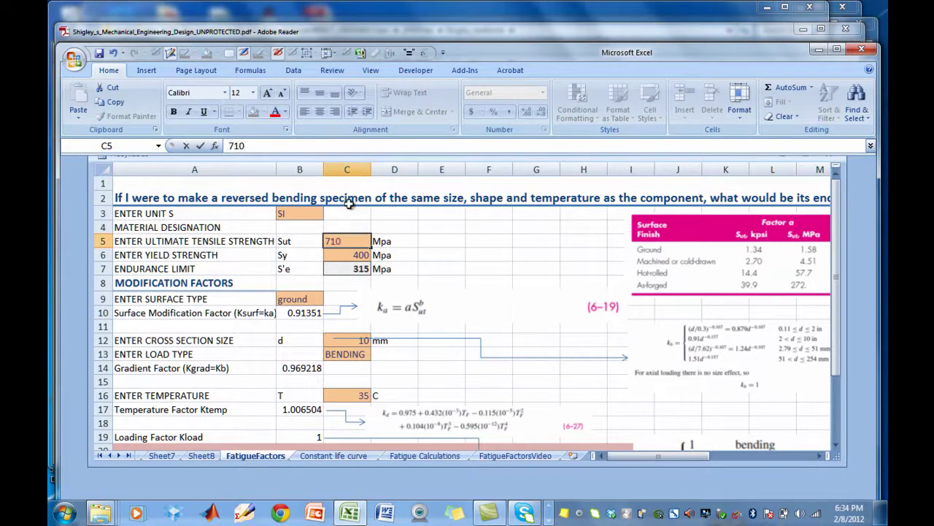
left_click(436, 243)
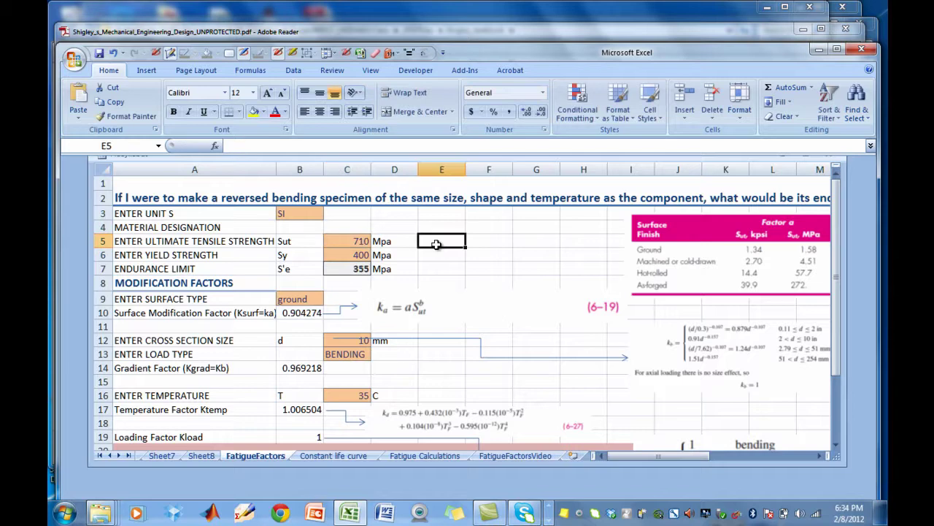
left_click(352, 257)
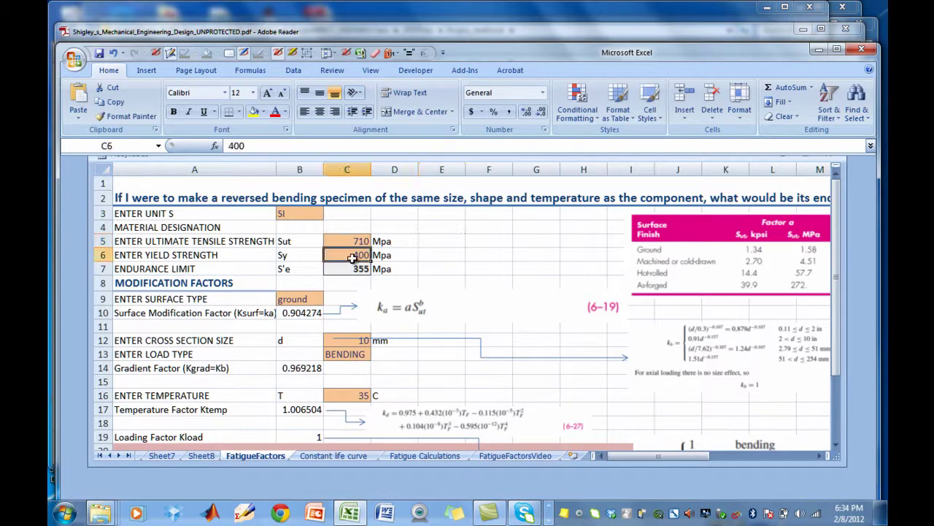
type("0")
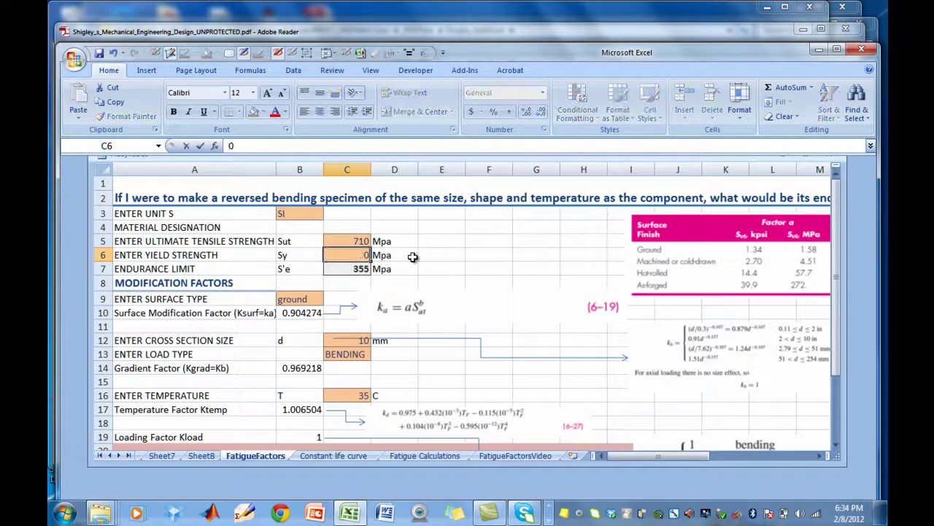
left_click(427, 268)
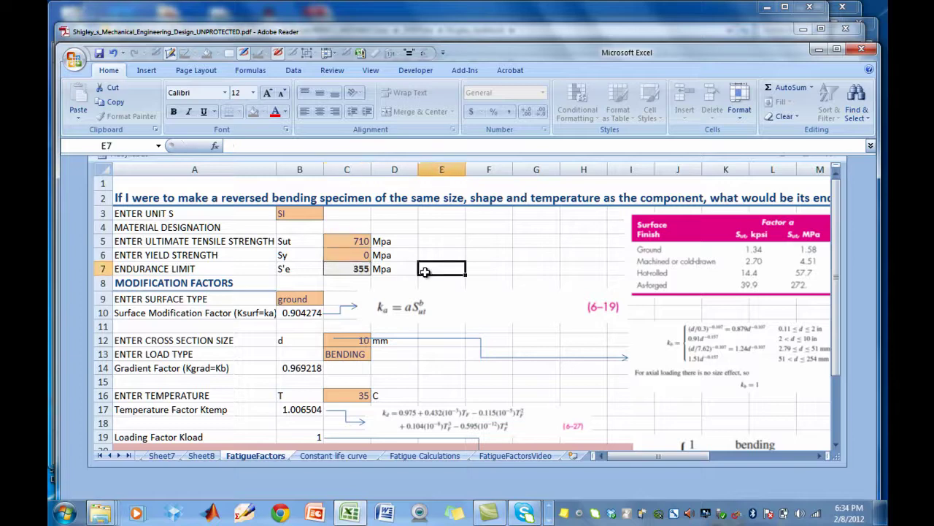
- Check the S'e formula in C7 against Sut in C5, then show B9's surface type options
left_click(365, 270)
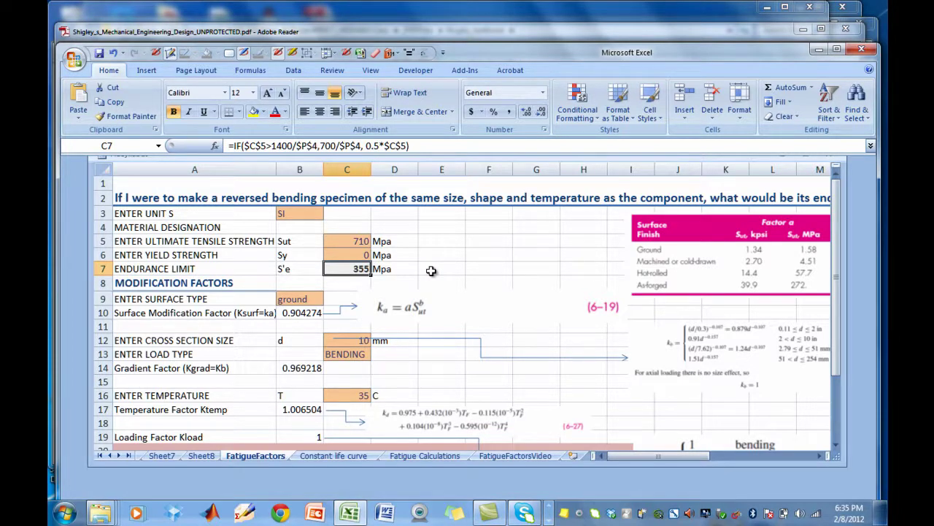
left_click(361, 245)
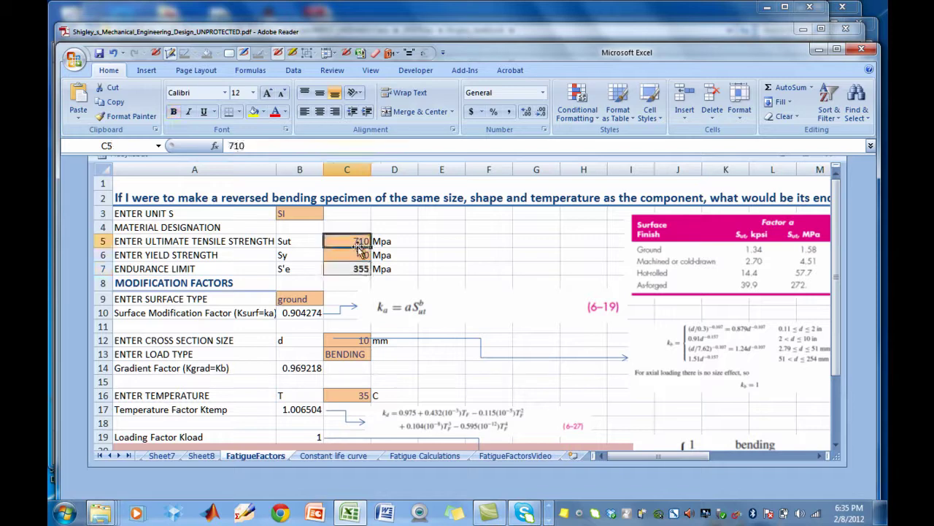
left_click(356, 270)
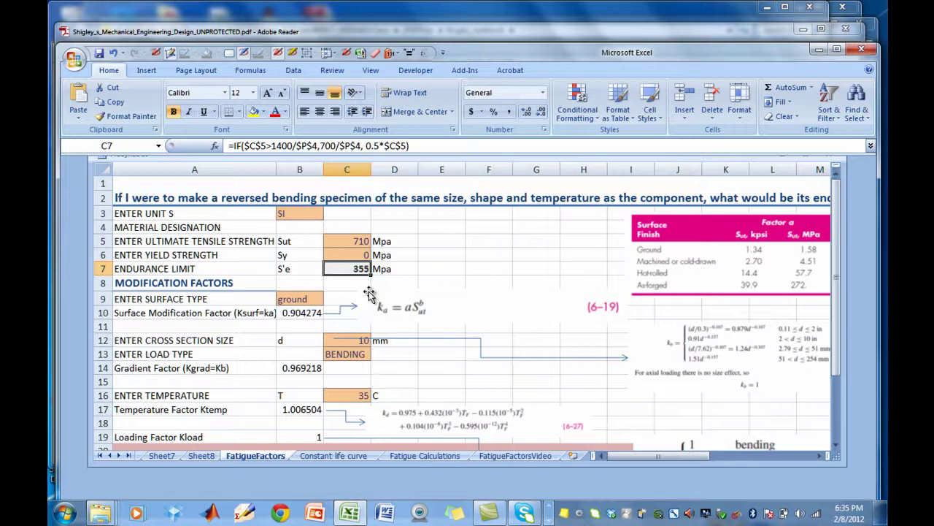
left_click(248, 318)
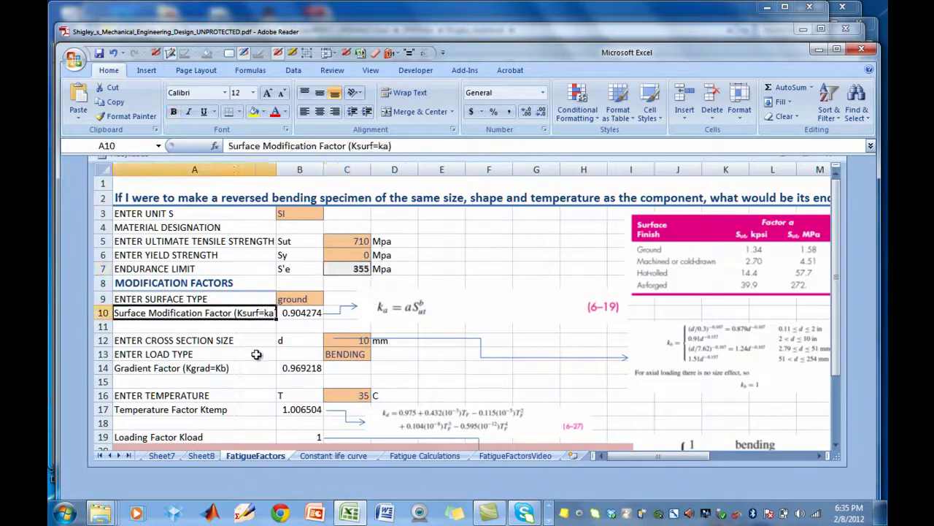
left_click(308, 300)
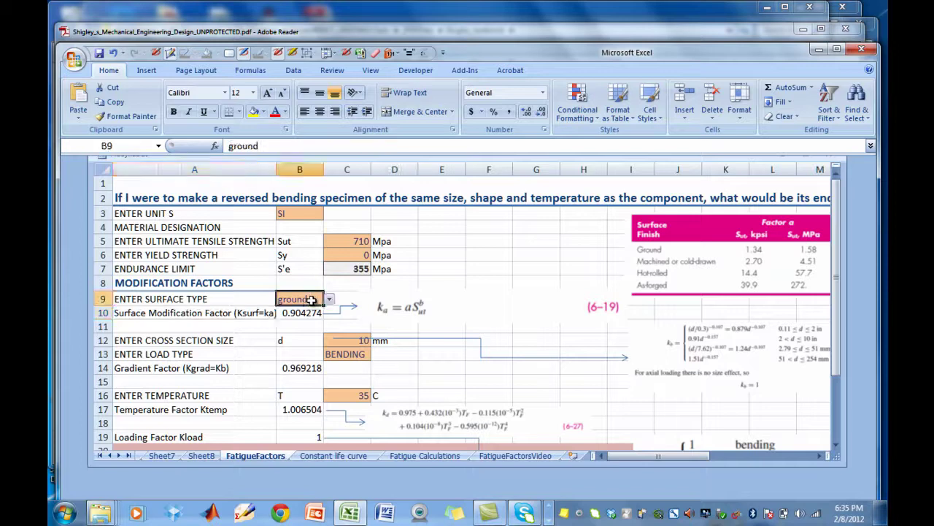
left_click(330, 300)
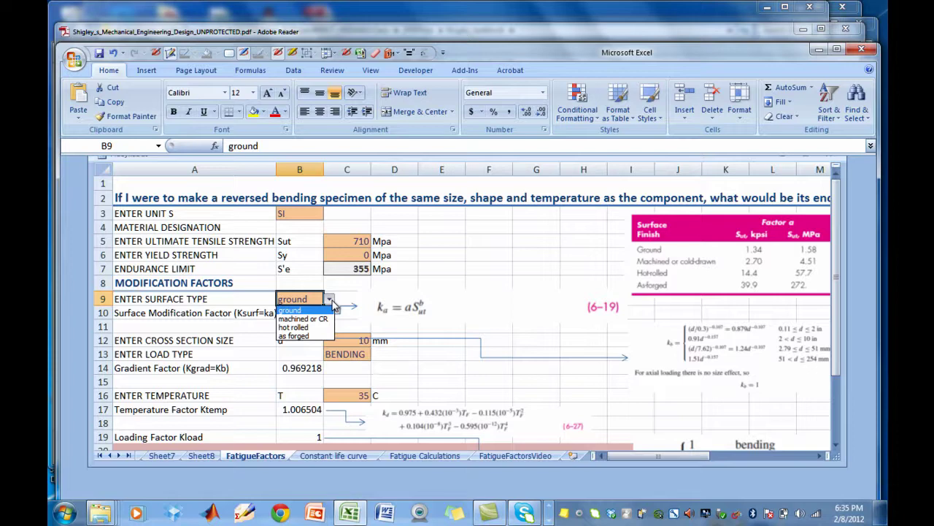
- Reread the problem on FatigueFactorsVideo, then set B9's surface type to 'machined or CR'
left_click(502, 456)
left_click(504, 456)
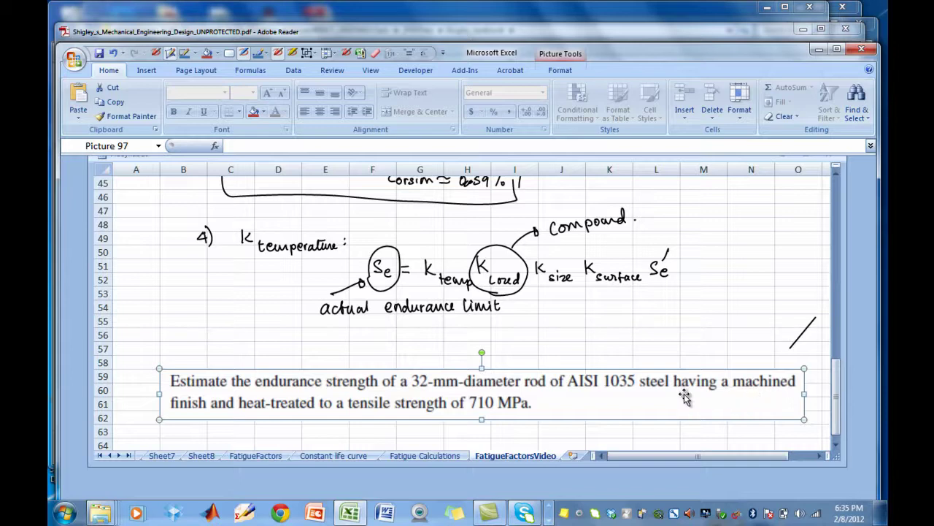
left_click(259, 455)
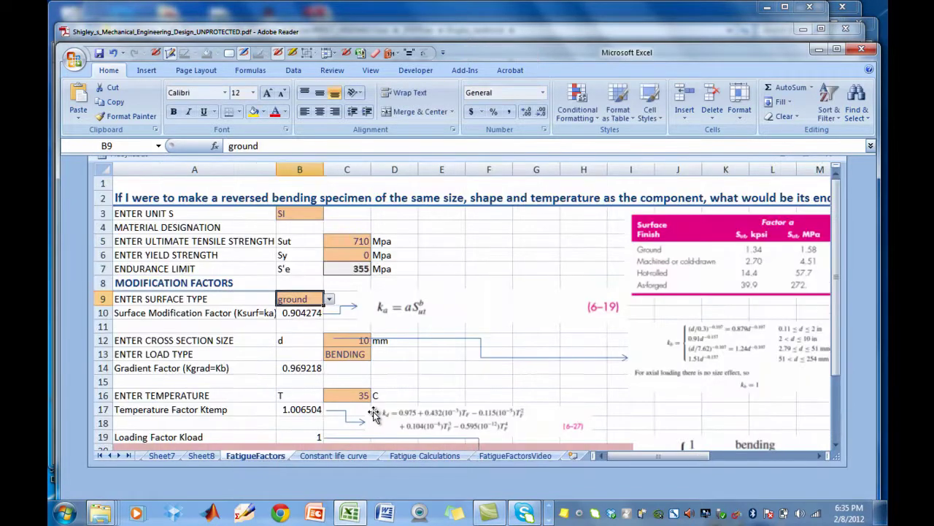
left_click(330, 299)
left_click(311, 321)
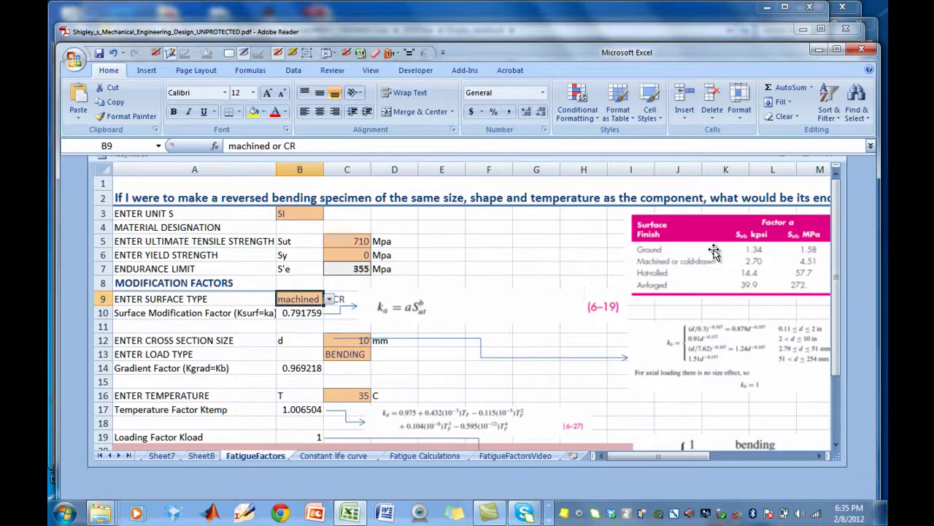
- Inspect the ka equation picture and the B10 formula =T8*(C5*P4)^U8 giving 0.791759
left_click_drag(686, 457, 710, 458)
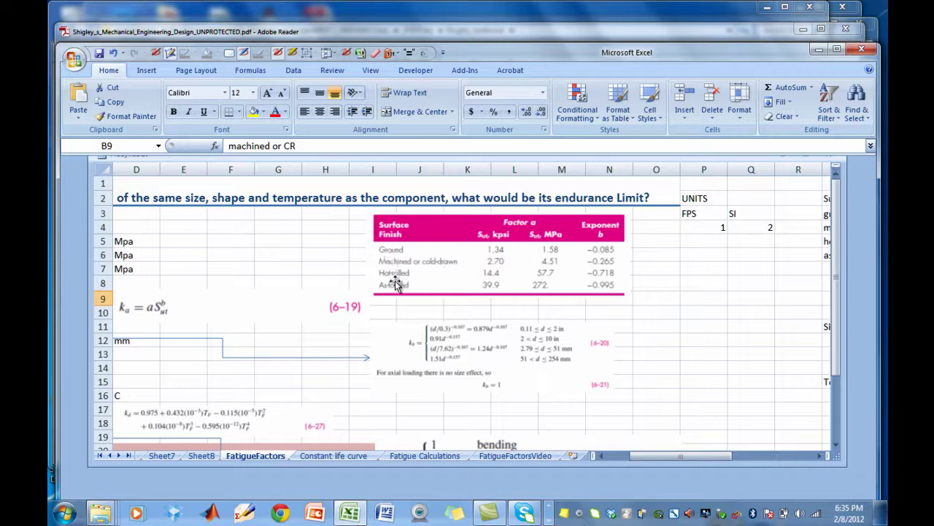
left_click_drag(660, 460, 632, 457)
left_click(388, 305)
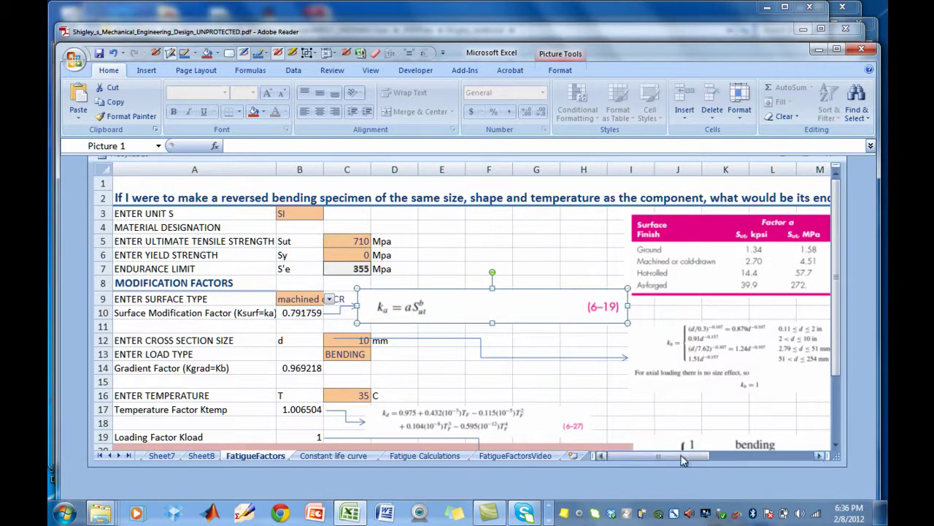
left_click_drag(681, 455, 688, 455)
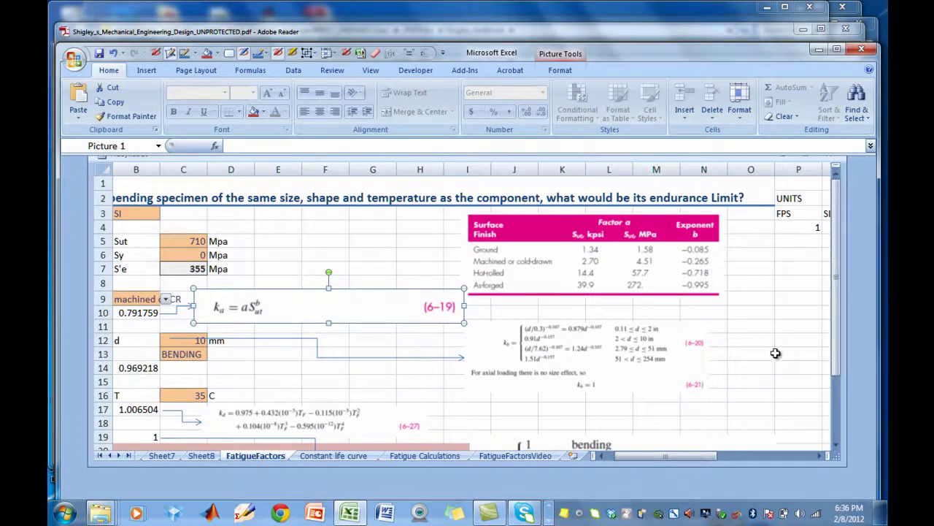
left_click_drag(652, 458, 638, 459)
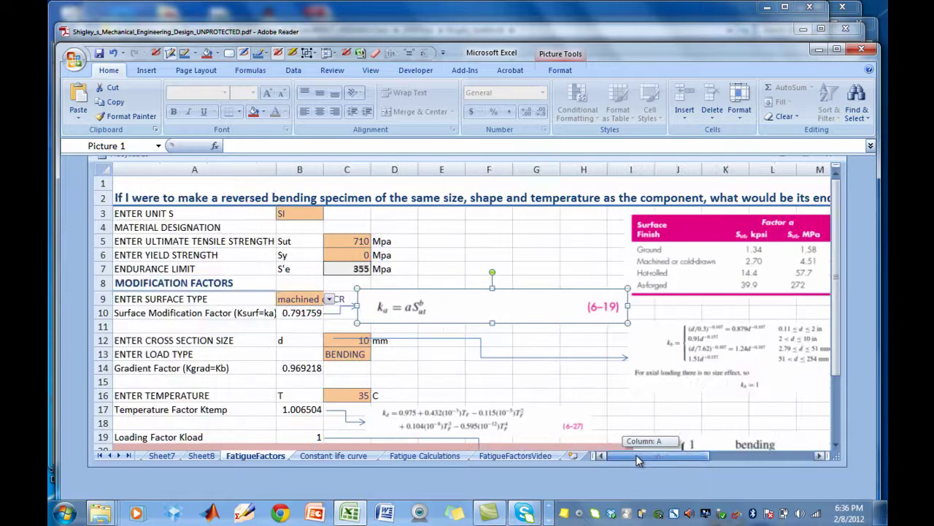
left_click(289, 313)
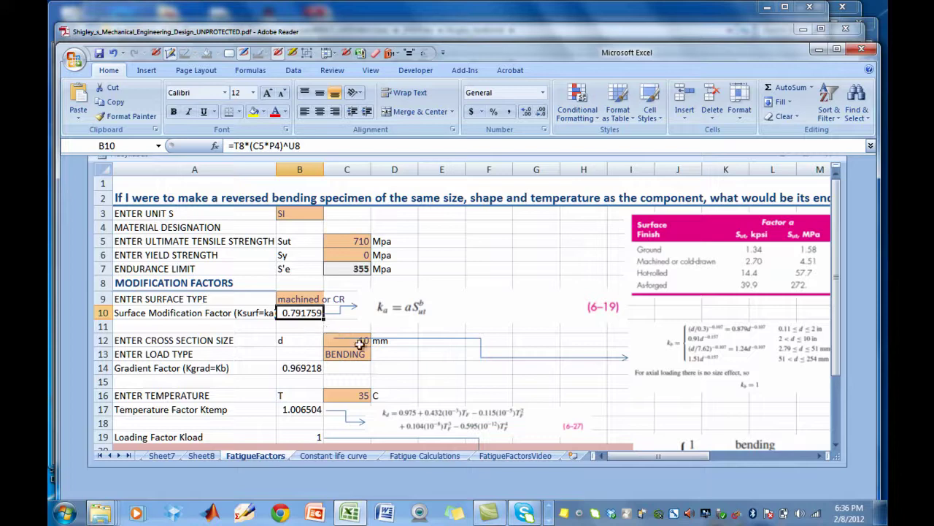
- After checking the problem data on FatigueFactorsVideo, enter a 32 mm cross-section size in C12
left_click(360, 343)
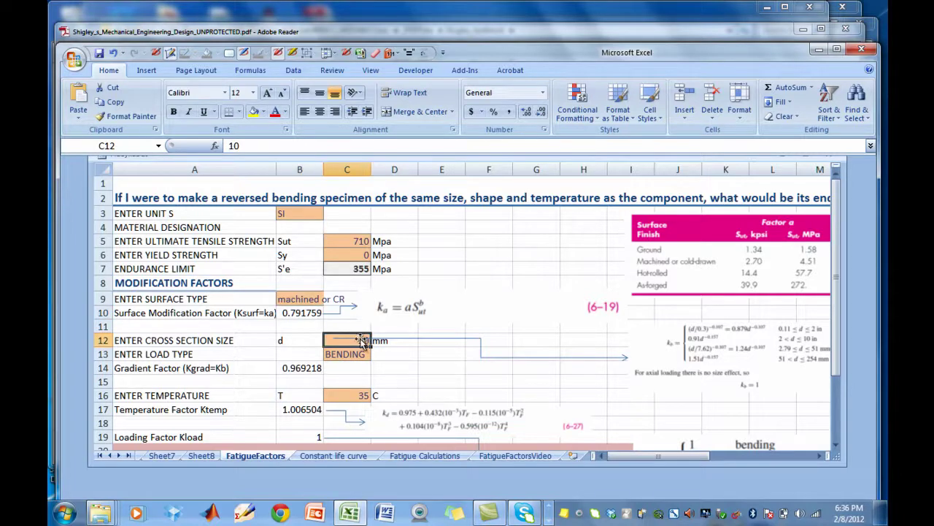
left_click(406, 354)
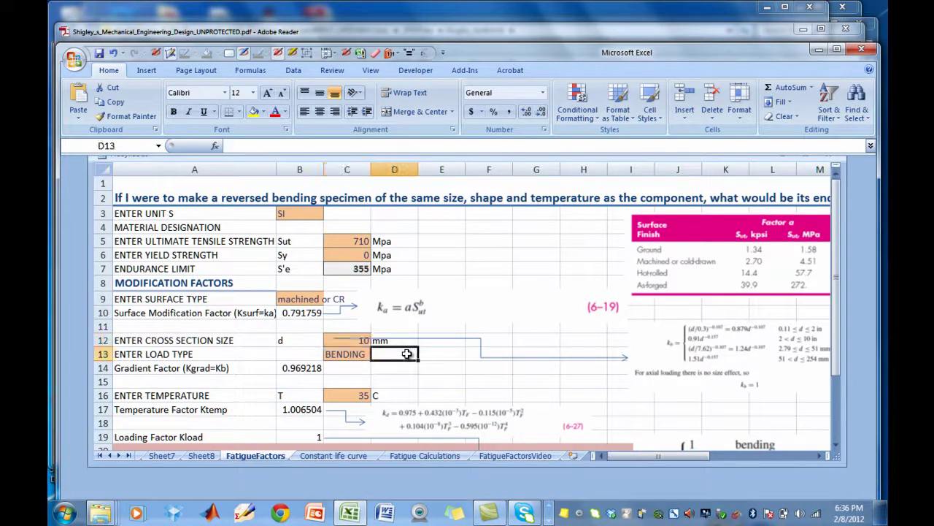
left_click(357, 341)
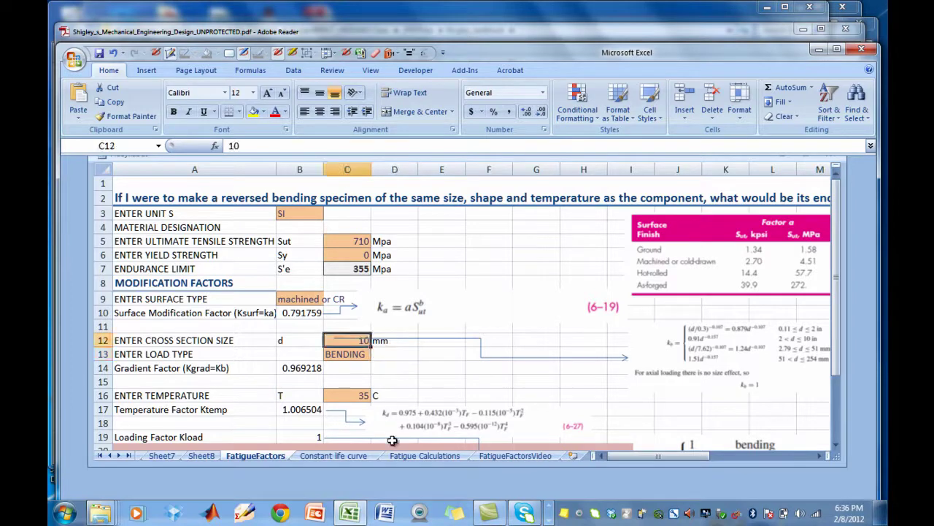
left_click(494, 455)
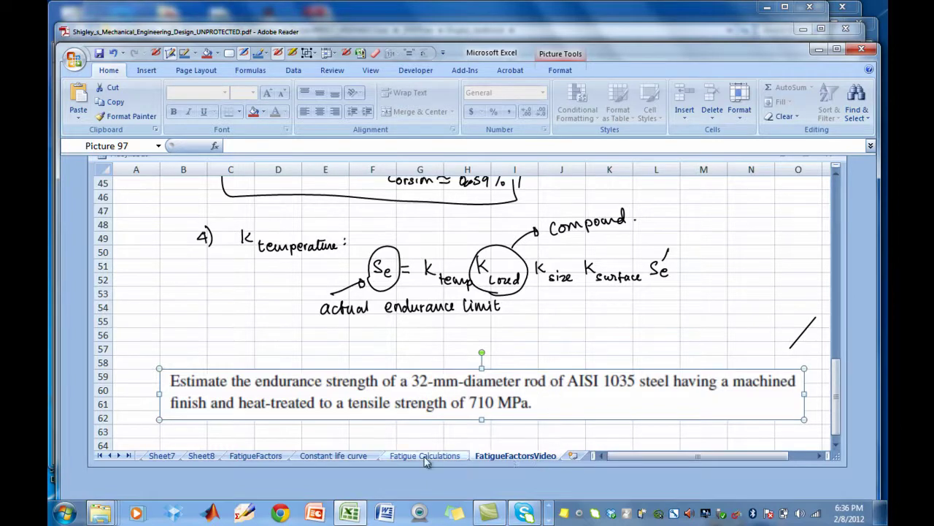
left_click(276, 457)
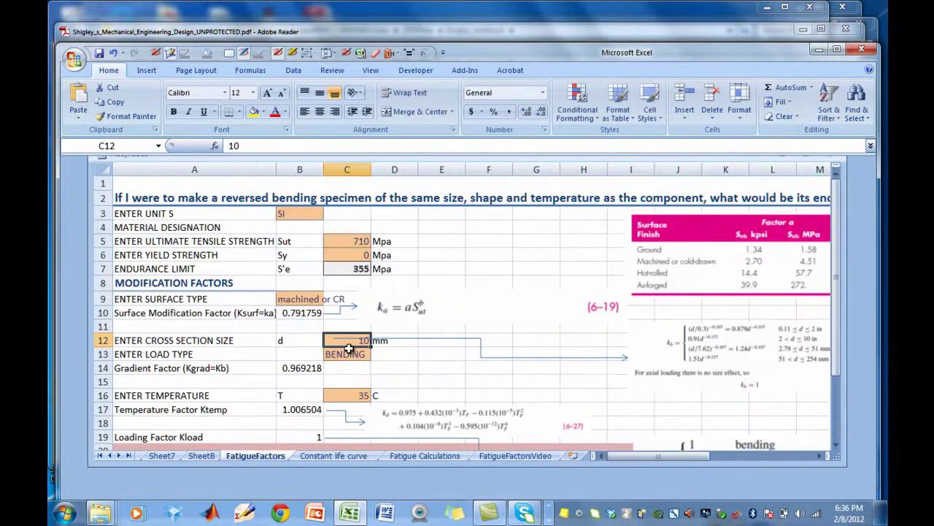
type("32")
left_click(421, 363)
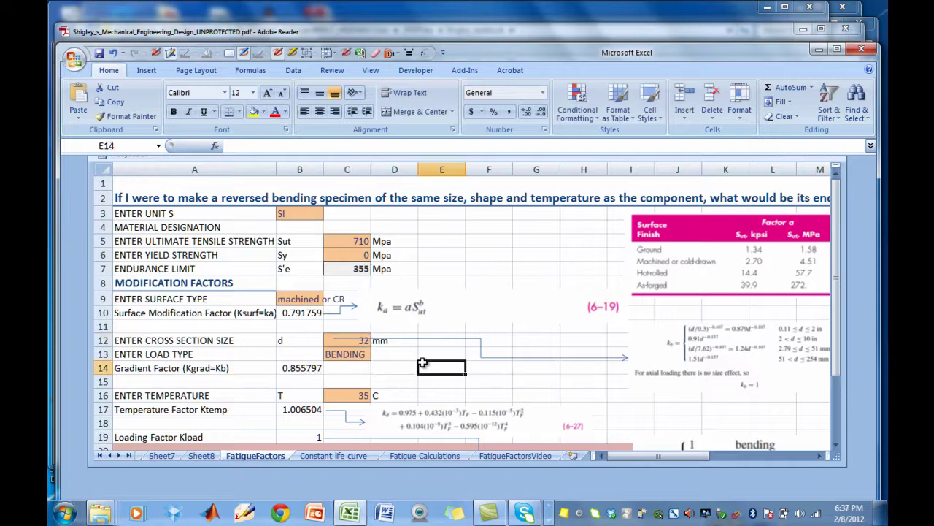
- Review the load type choices and leave the load as BENDING
left_click(371, 357)
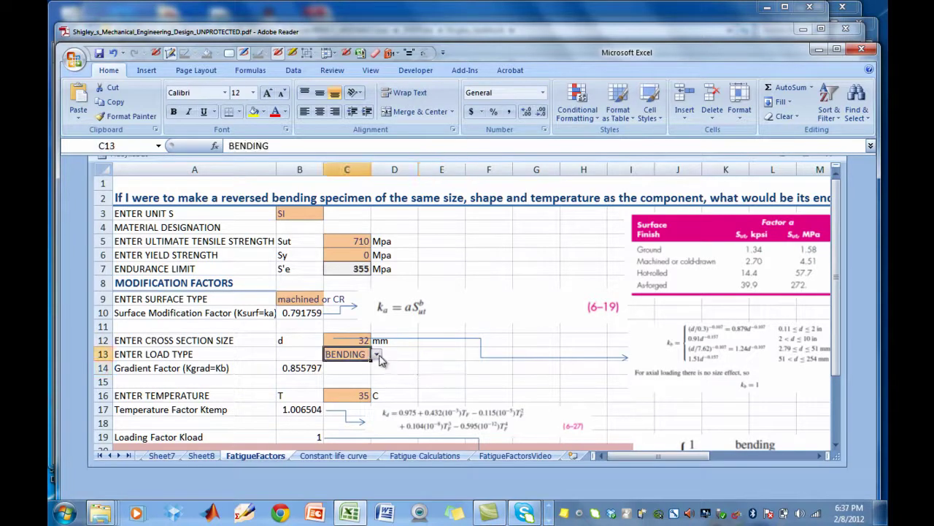
left_click(376, 354)
key("Escape")
- Enter 25 °C as the temperature in C16, giving Ktemp 1.0019
left_click(355, 395)
type("25")
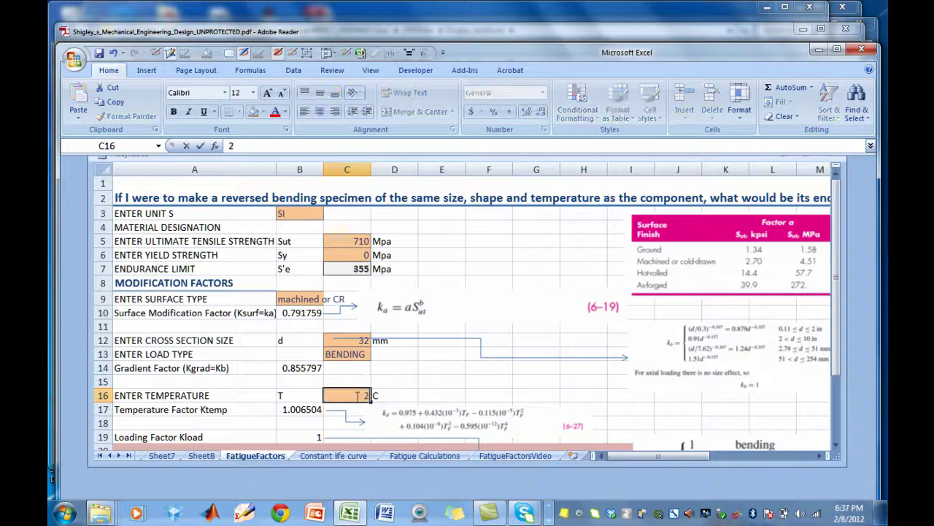
left_click(414, 394)
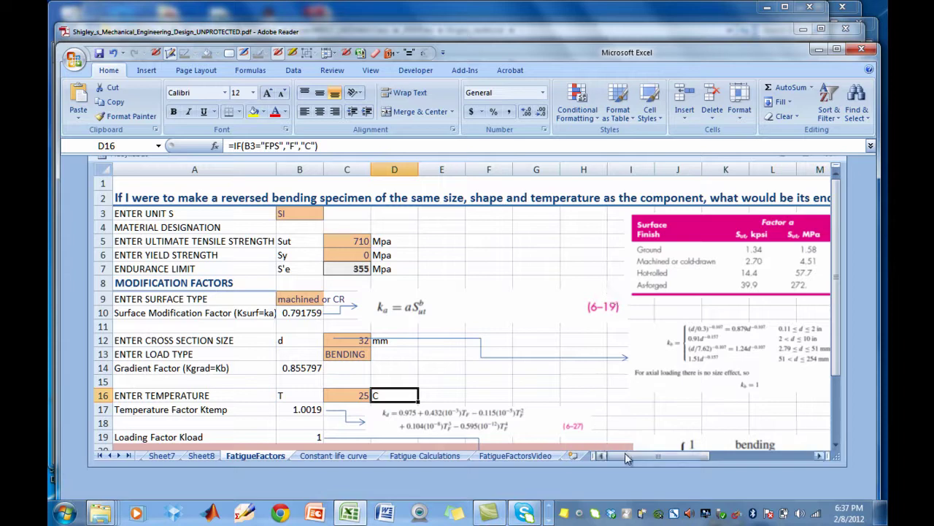
left_click_drag(629, 458, 641, 458)
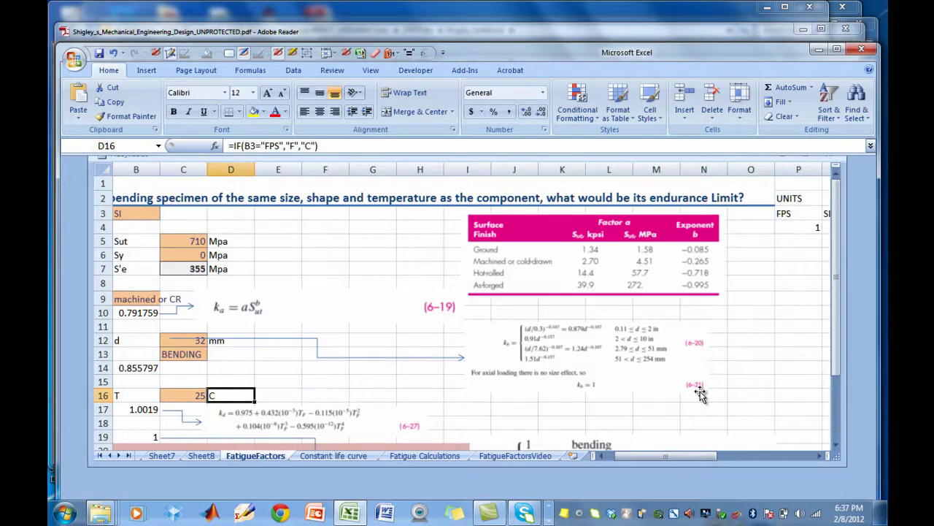
left_click_drag(649, 457, 640, 454)
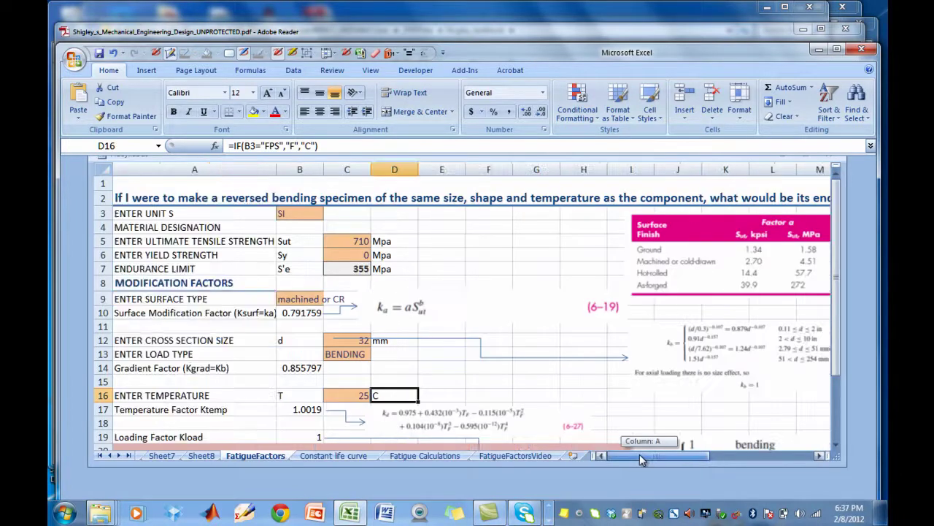
left_click(364, 354)
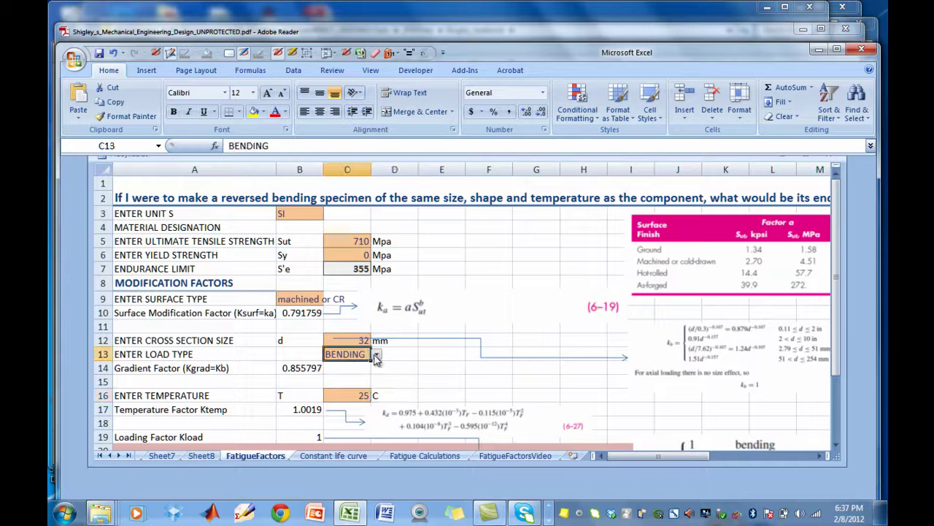
left_click(376, 354)
left_click(361, 364)
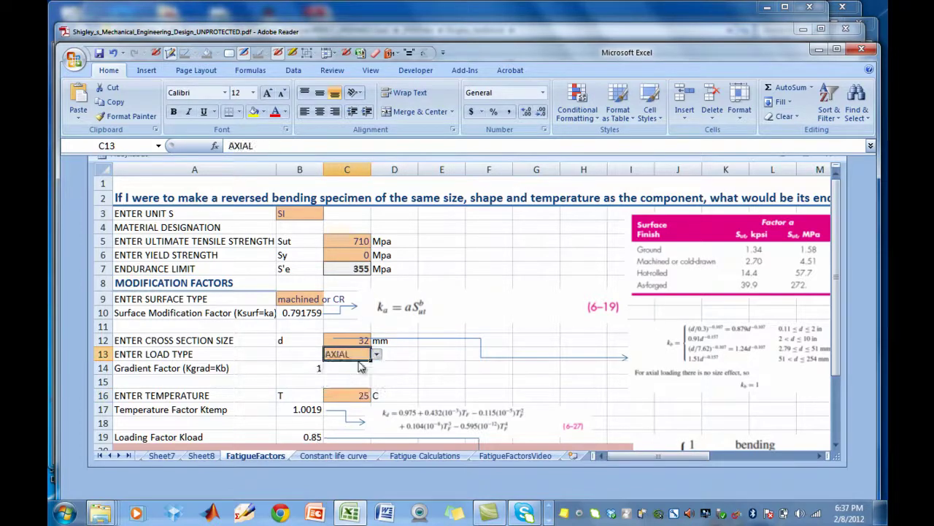
left_click(376, 354)
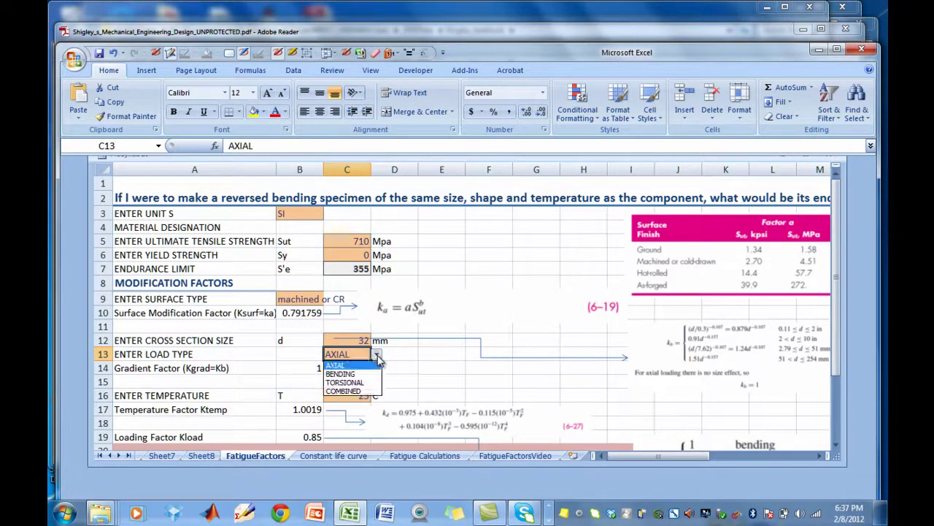
left_click(357, 375)
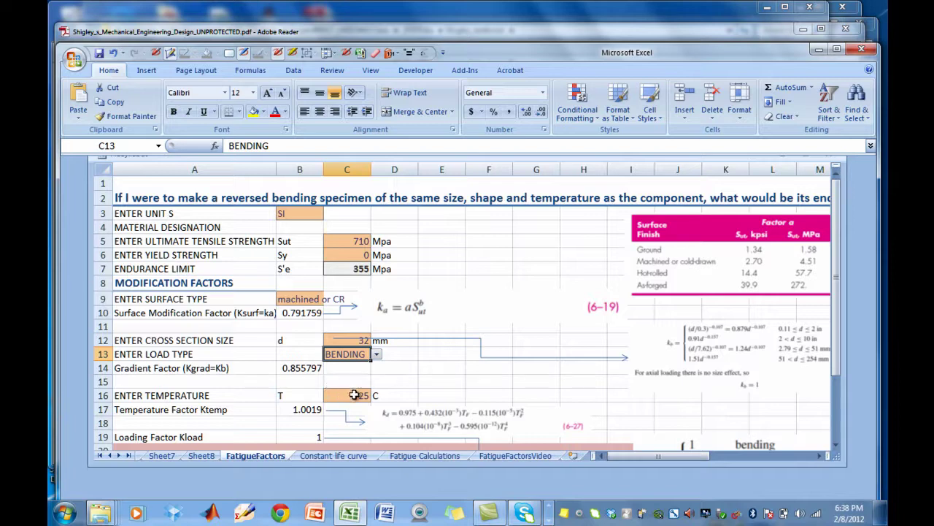
left_click(350, 394)
left_click(299, 410)
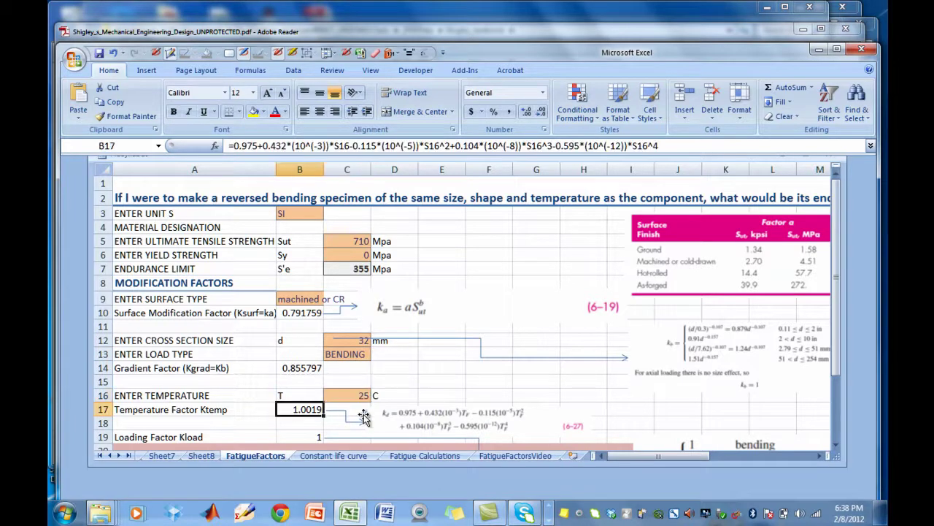
left_click_drag(832, 338, 838, 377)
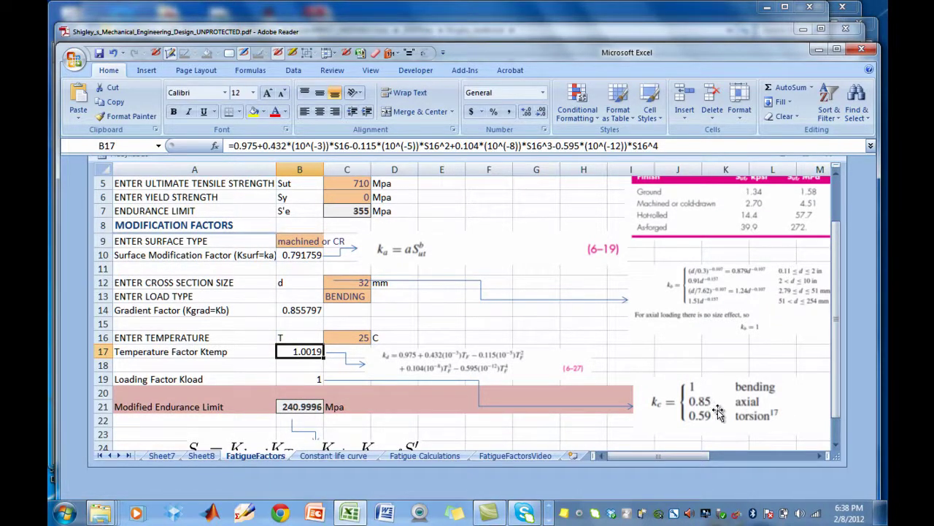
mouse_move(675, 457)
left_mouse_down()
mouse_move(698, 458)
mouse_move(665, 460)
left_mouse_up()
left_click(301, 407)
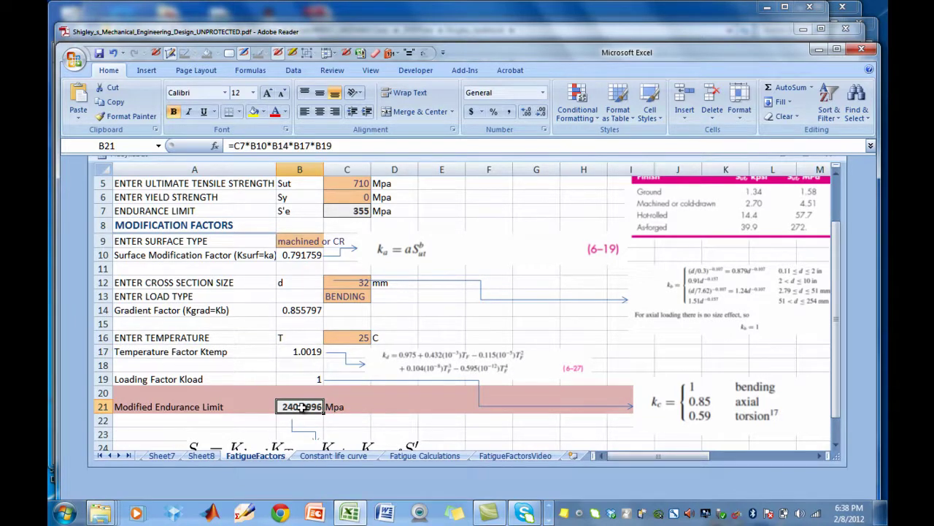
left_click(362, 211)
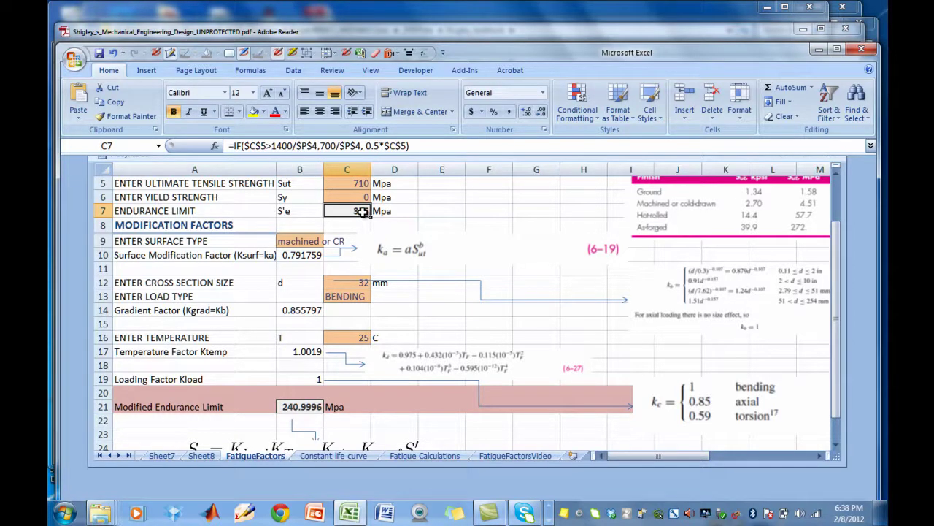
left_click(311, 241)
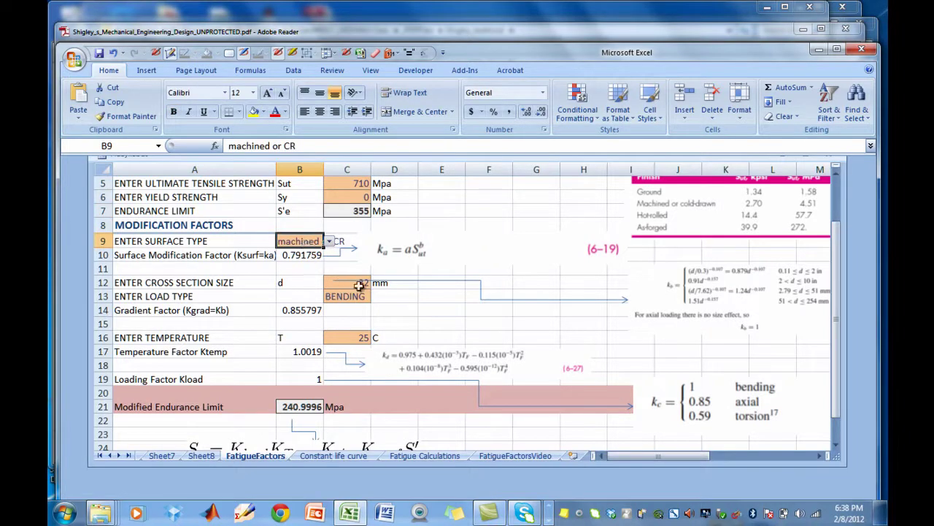
left_click(360, 285)
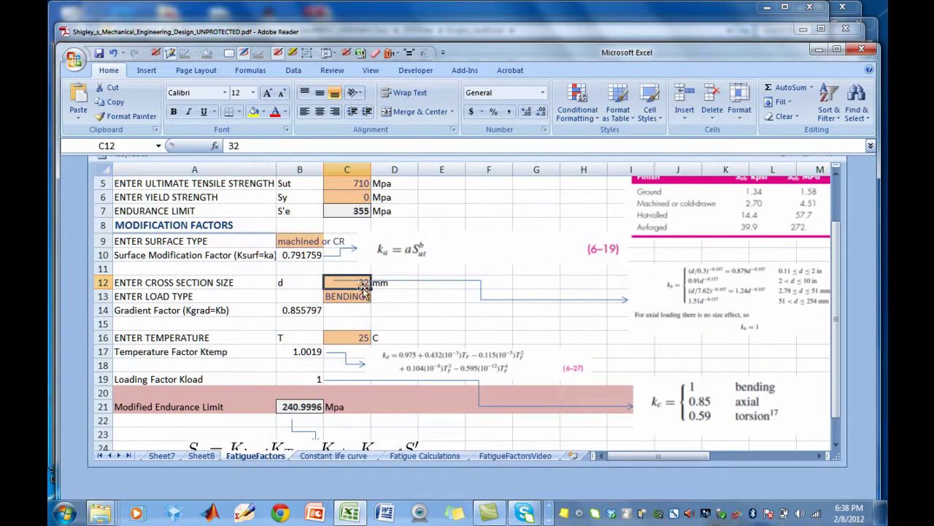
left_click(359, 338)
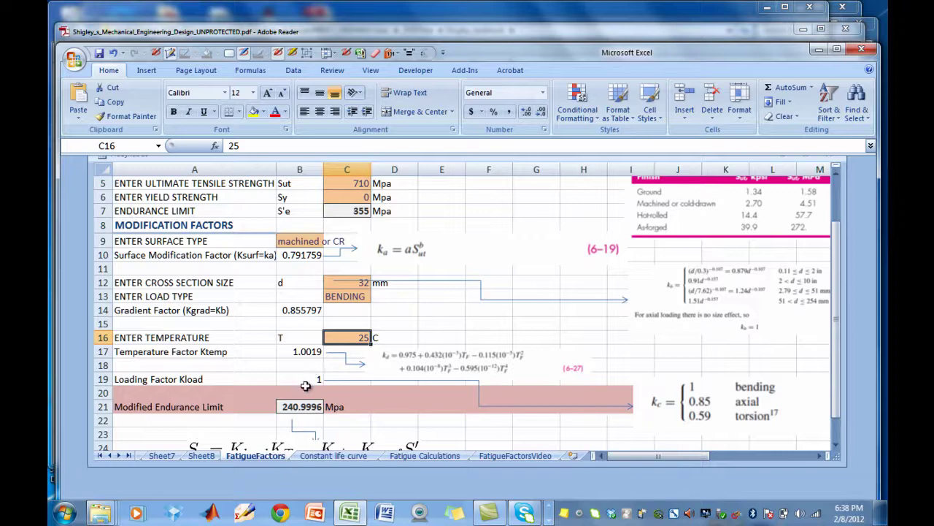
left_click(344, 298)
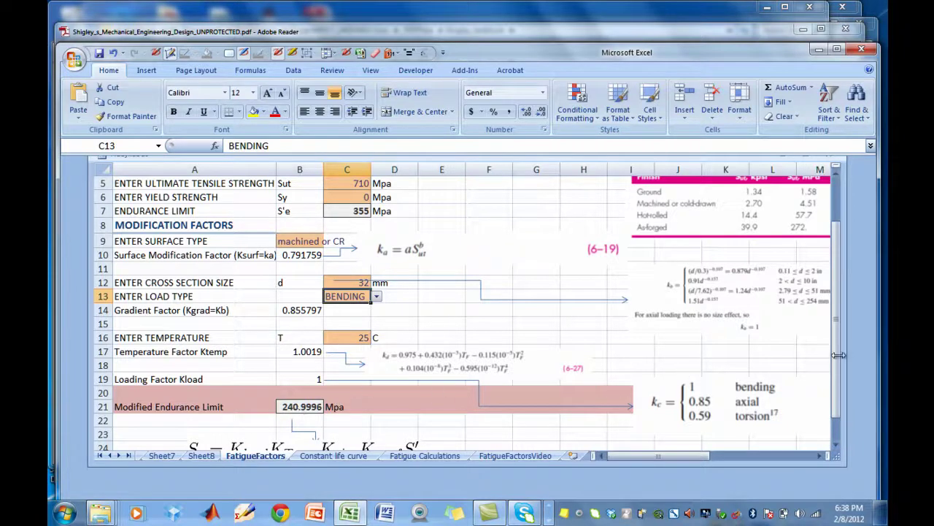
scroll(836, 355, "down", 1)
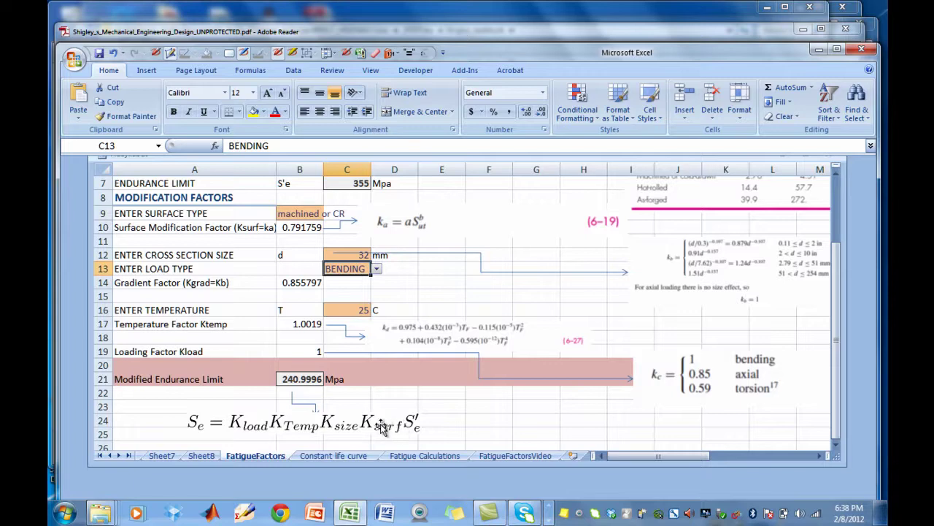